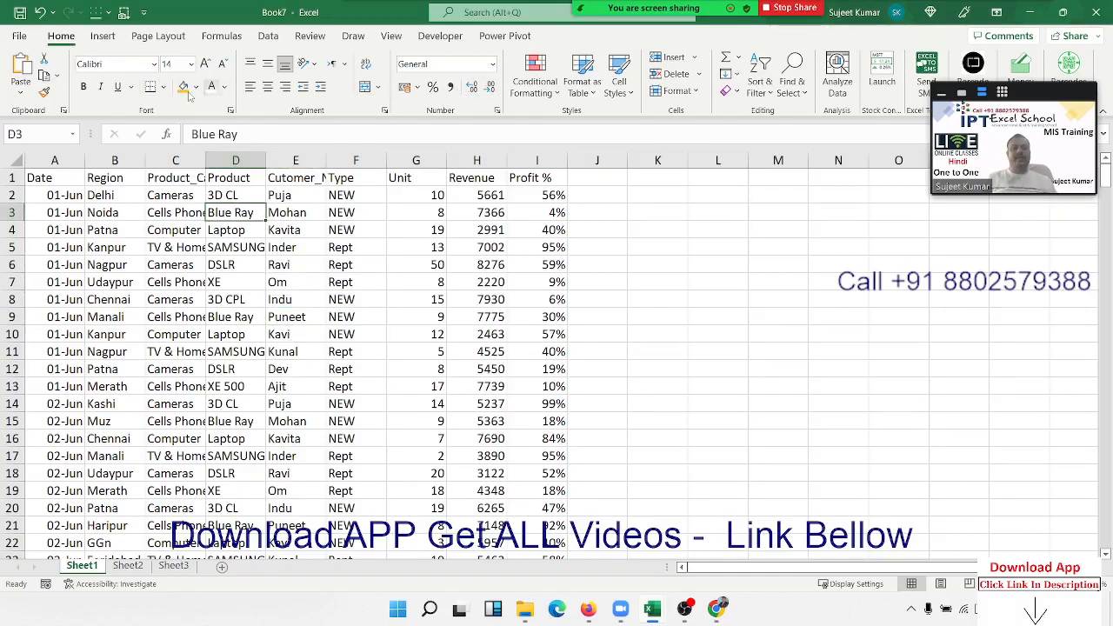
Step: Start a Greater Than conditional highlighting rule on the whole Unit column with 15 as the threshold
click(433, 247)
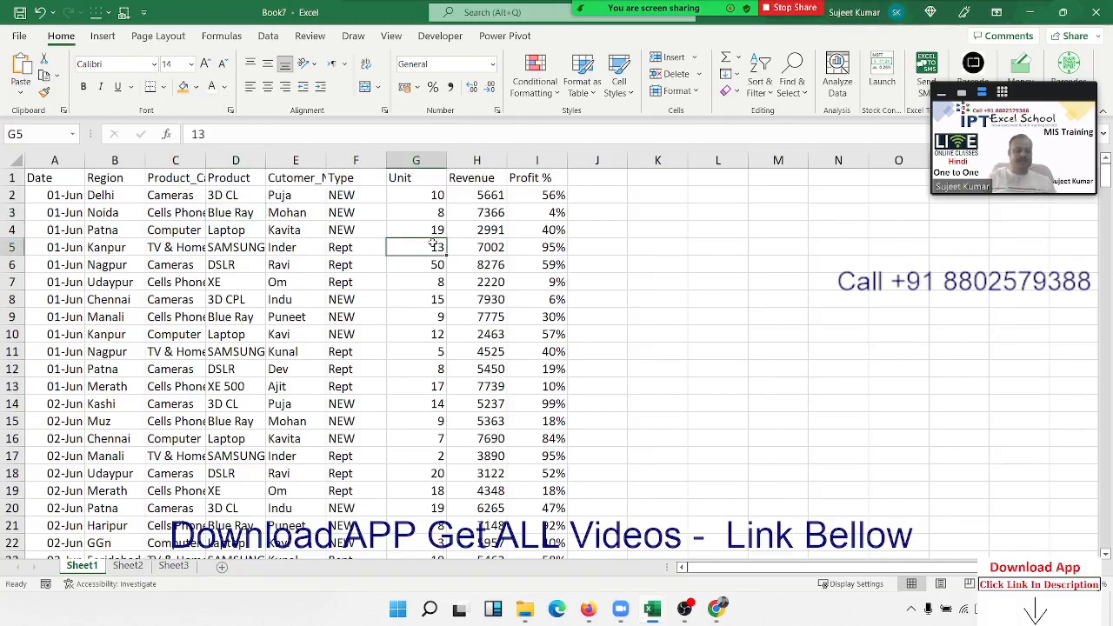
click(416, 161)
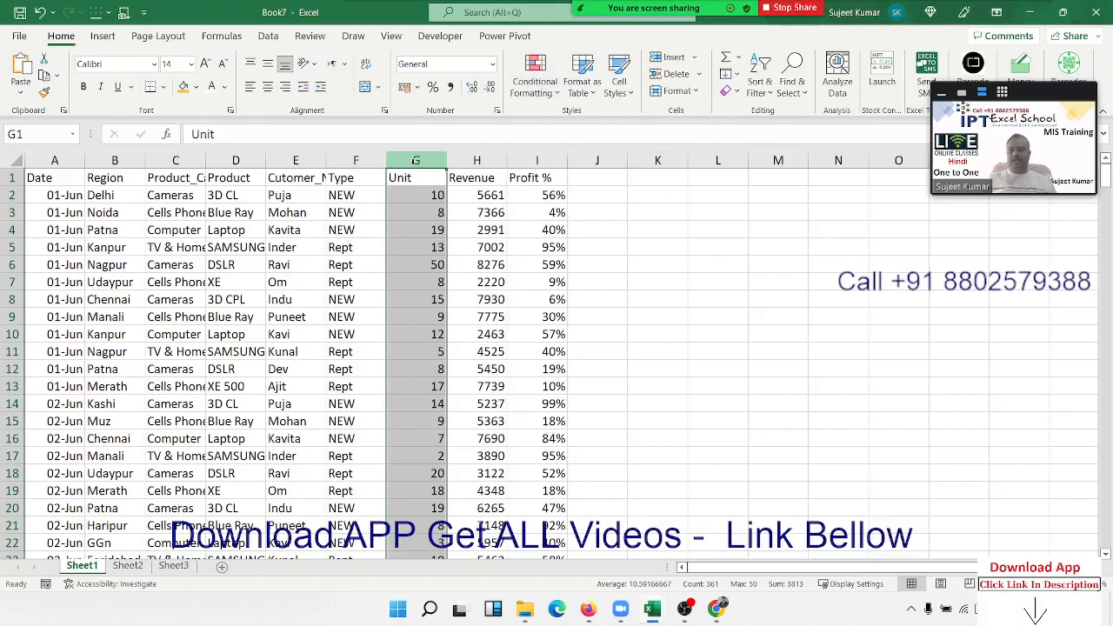
click(546, 96)
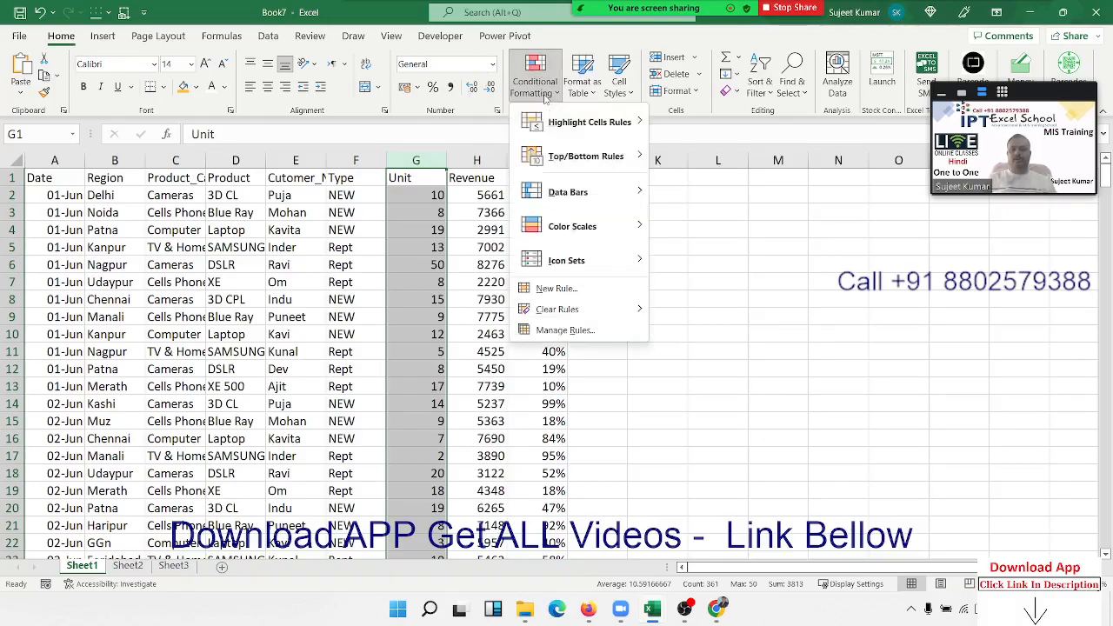
mouse_move(573, 126)
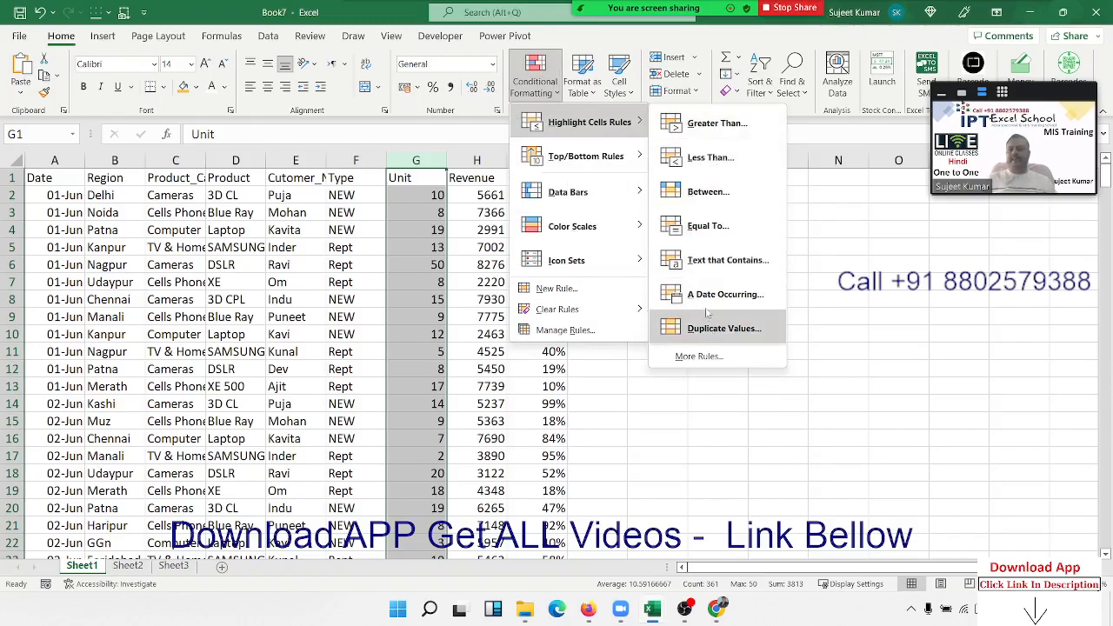
click(707, 129)
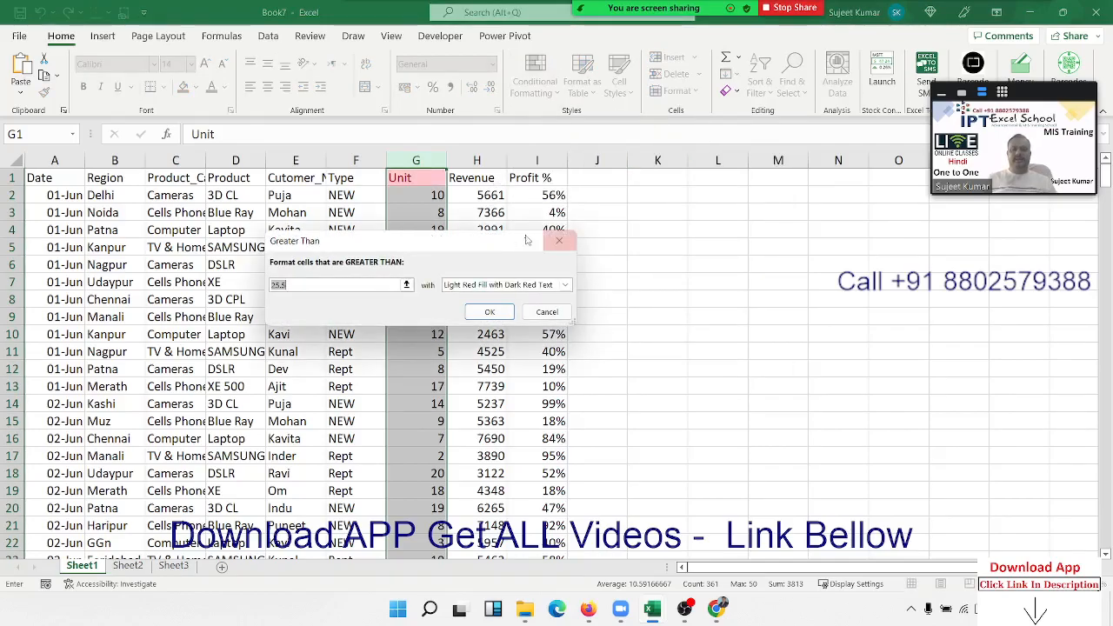
drag(389, 247, 636, 233)
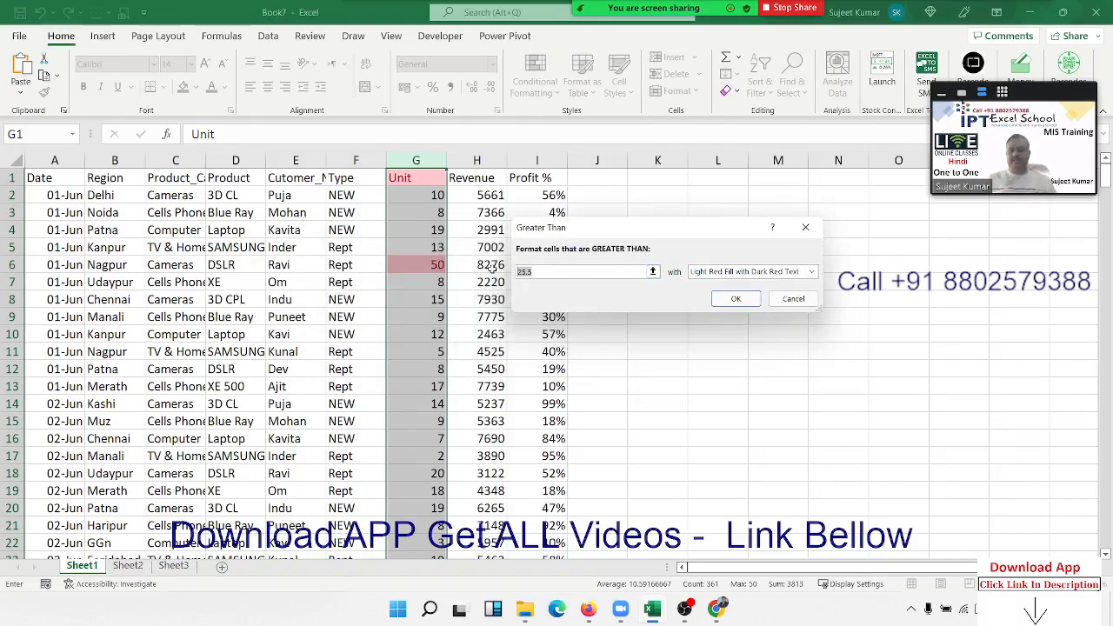
text(15)
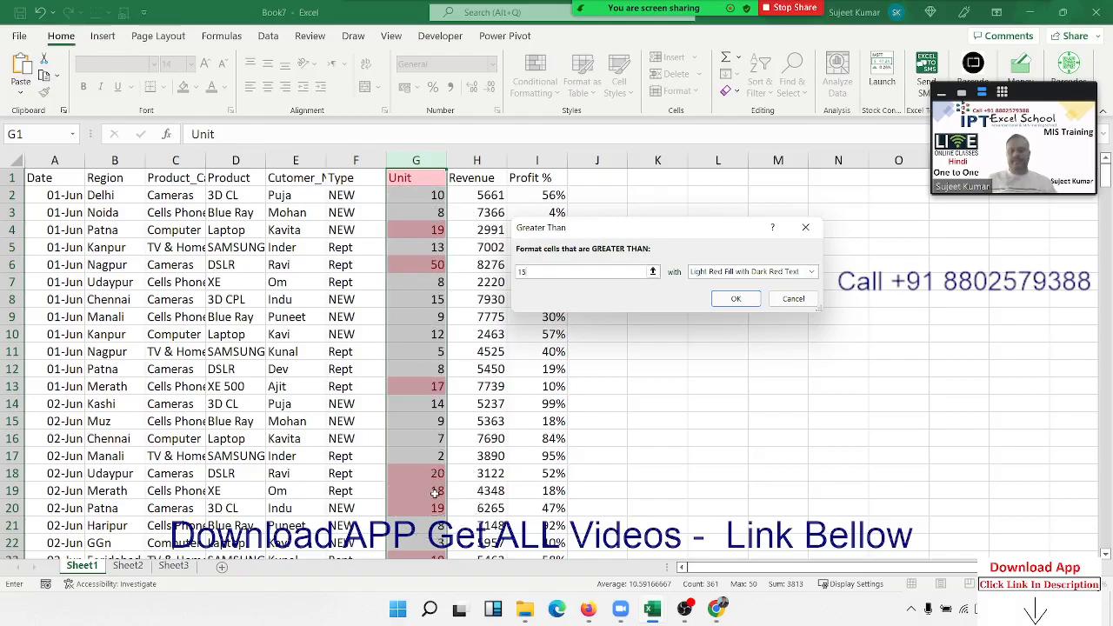
Step: Try the Yellow Fill with Dark Yellow Text and Green Fill with Dark Green Text formats for the rule
click(740, 271)
click(722, 296)
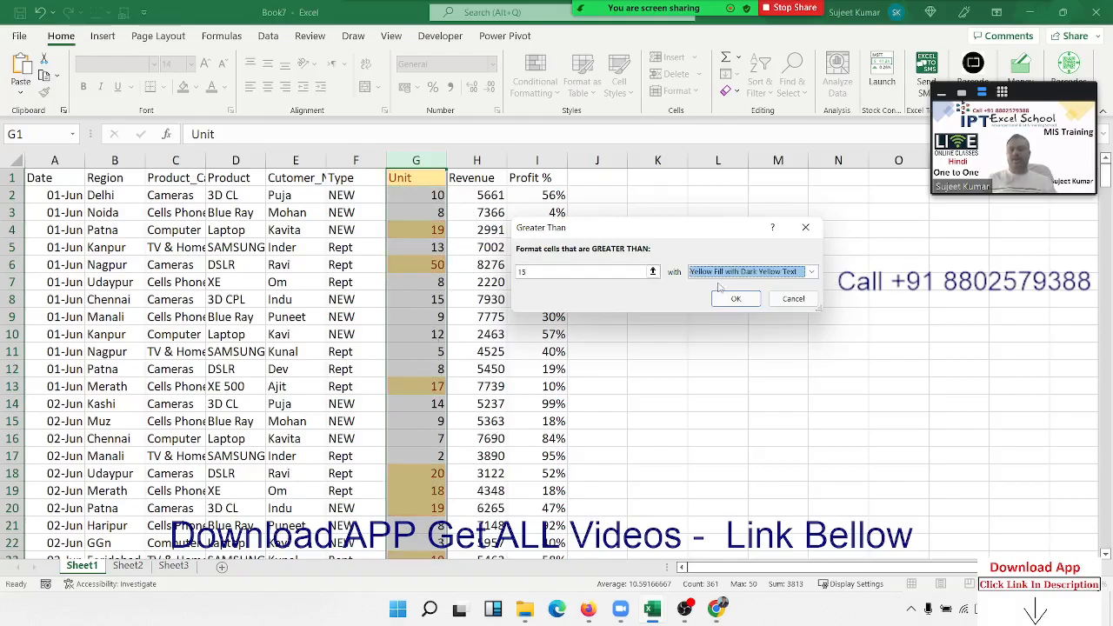
click(722, 273)
click(712, 305)
Step: Give the Greater Than rule a custom format with a bright yellow fill and apply it to the Unit column
click(722, 273)
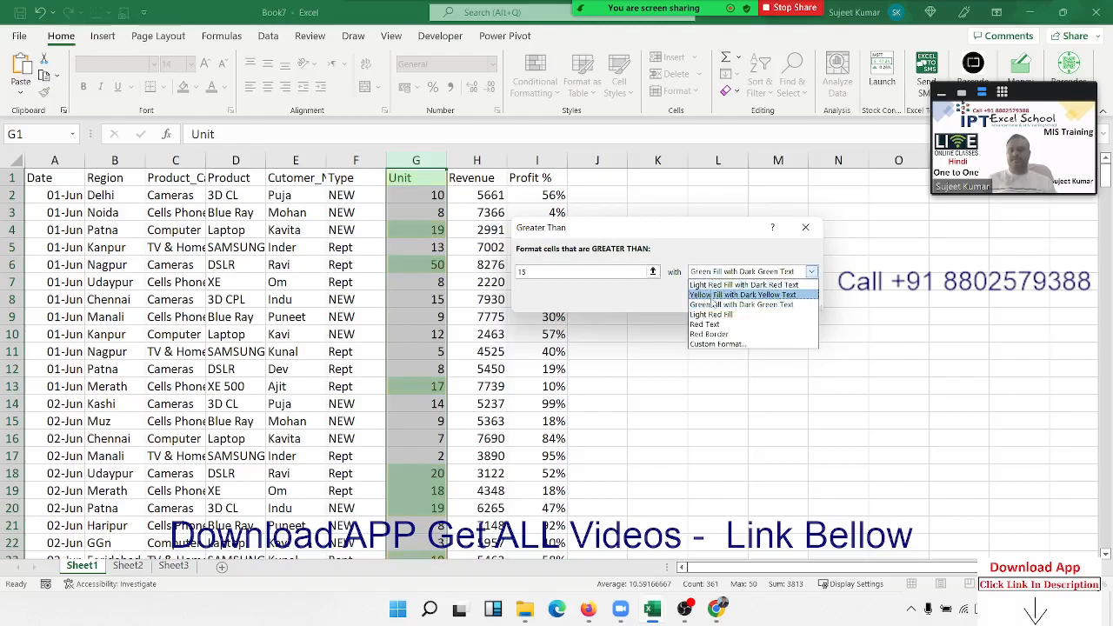
click(704, 345)
drag(430, 78, 211, 113)
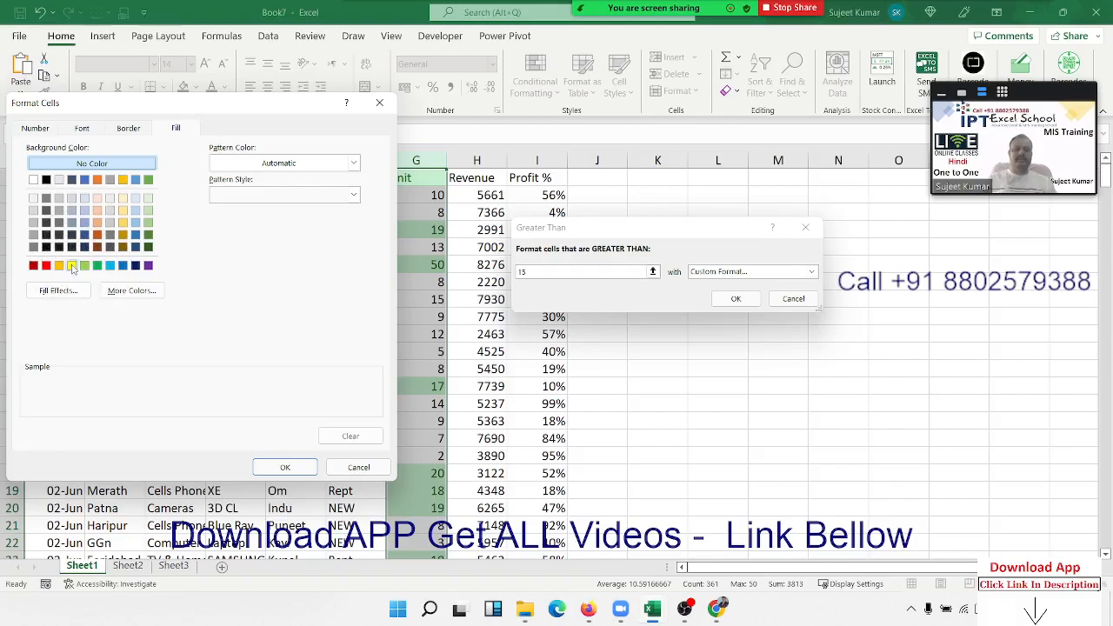
click(72, 265)
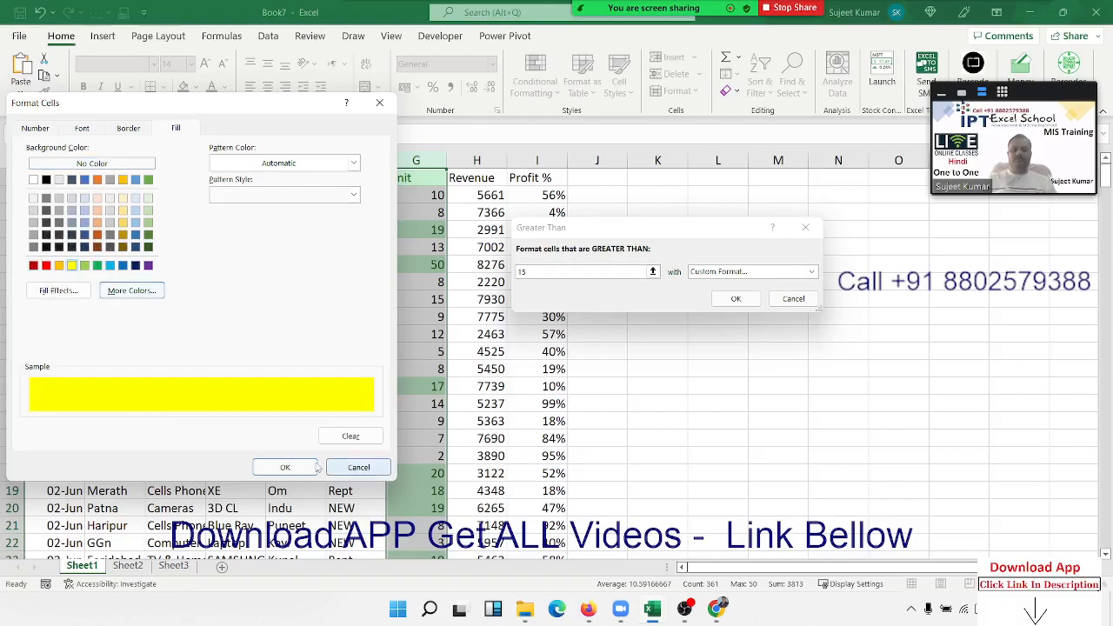
click(287, 467)
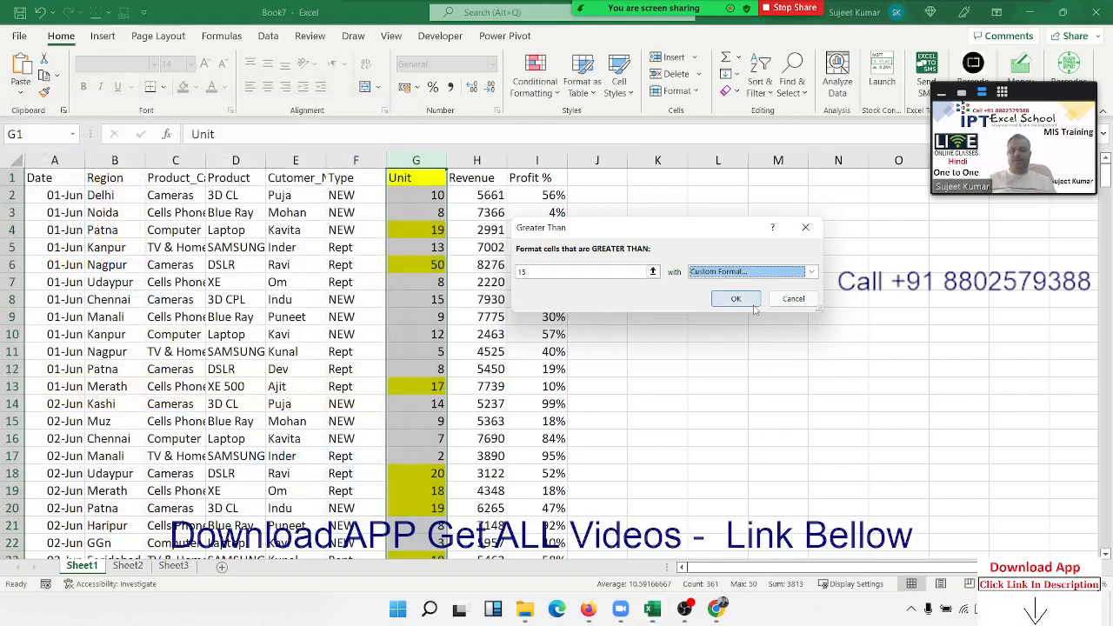
click(736, 298)
Step: Change the Unit value in cell G8 to 16 to test the highlighting rule
click(425, 295)
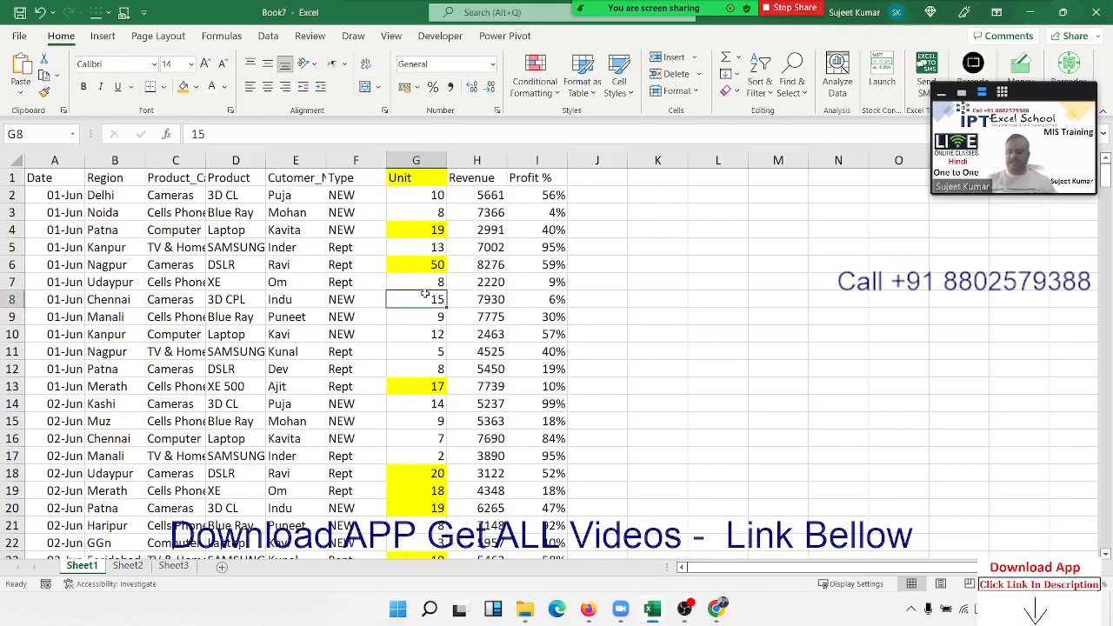
text(16)
key(ctrl+Return)
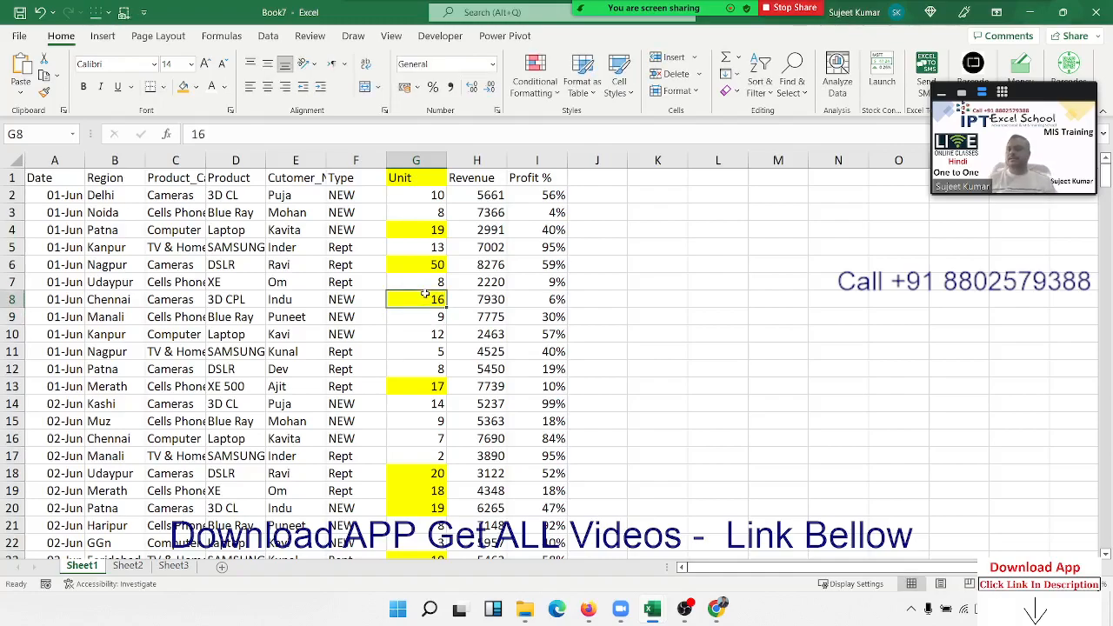
Step: Change the Unit value in cell G6 to 5 to test the rule with a value below the threshold
key(Up)
key(Up)
key(Up)
key(Down)
text(5)
key(Return)
key(Up)
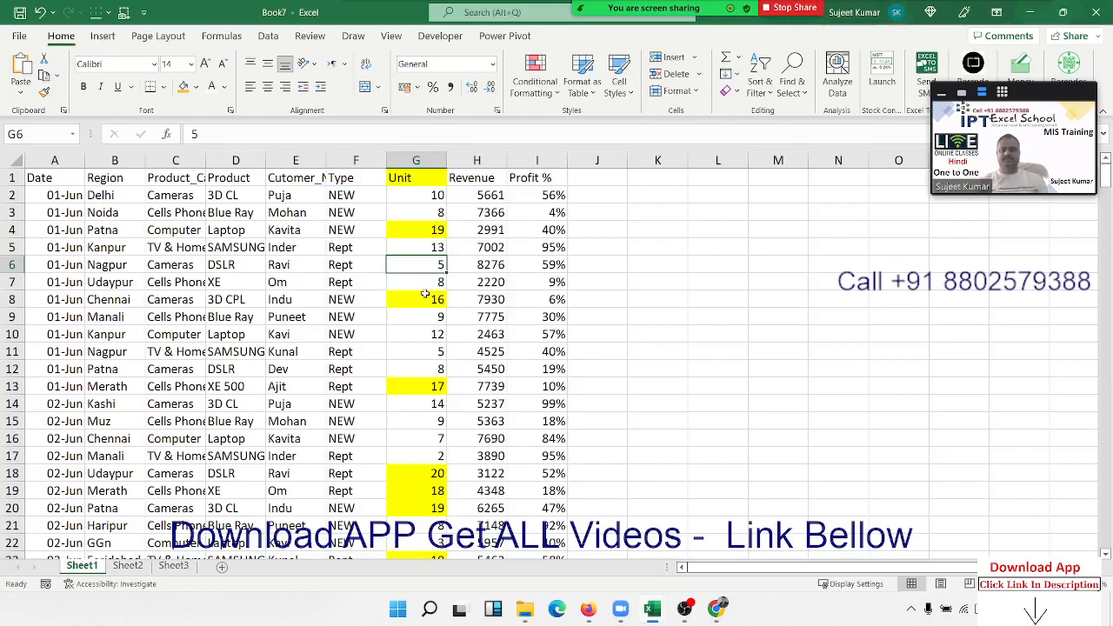
click(426, 162)
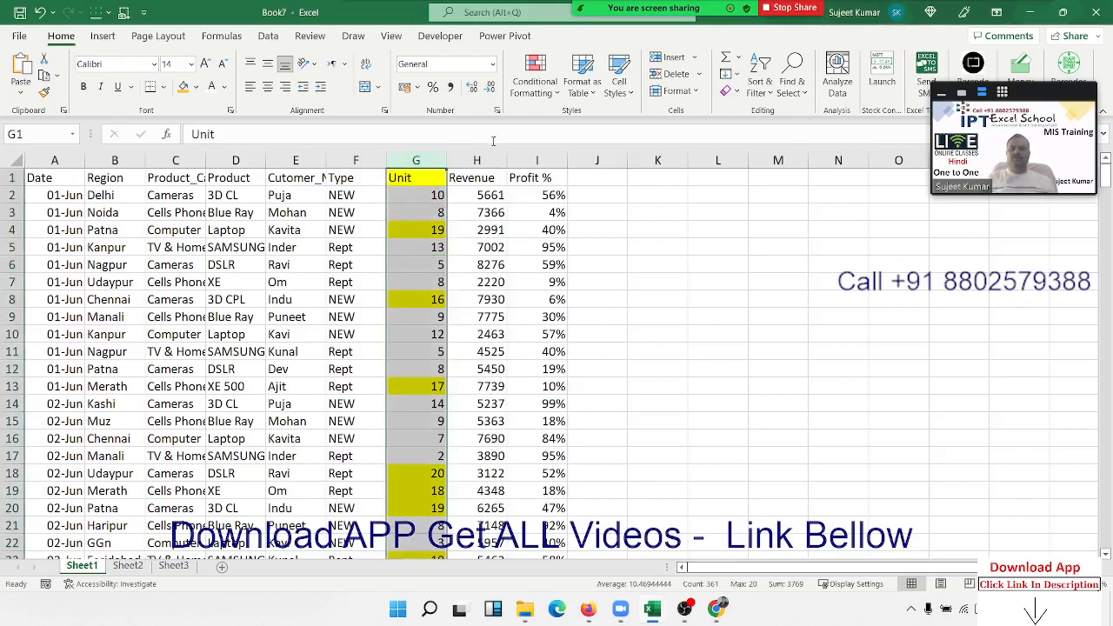
click(530, 87)
mouse_move(540, 126)
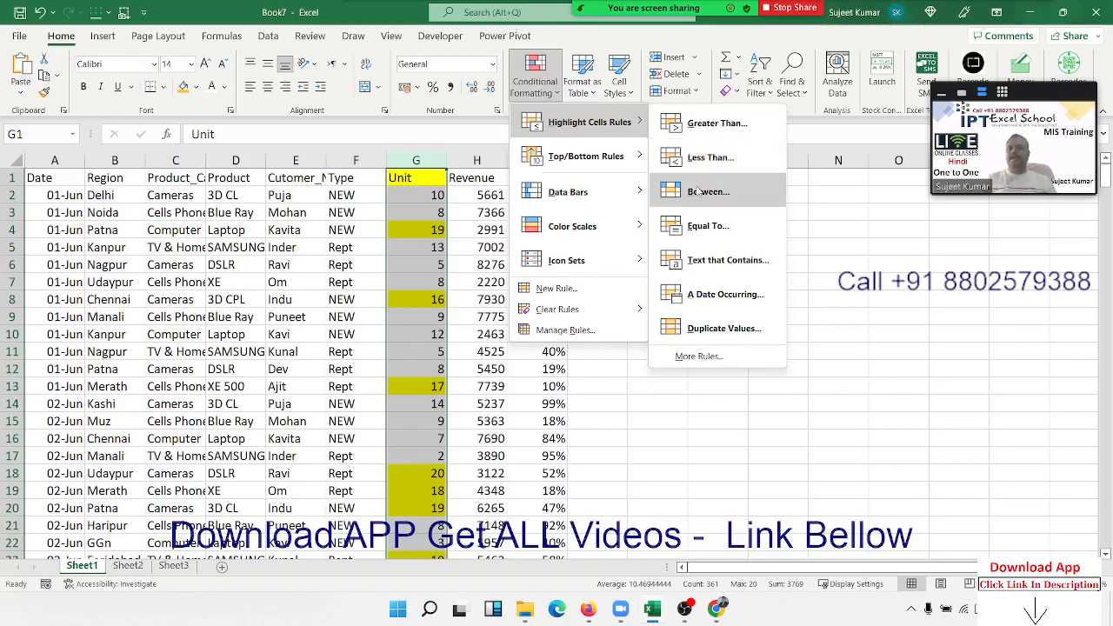
key(Escape)
key(Escape)
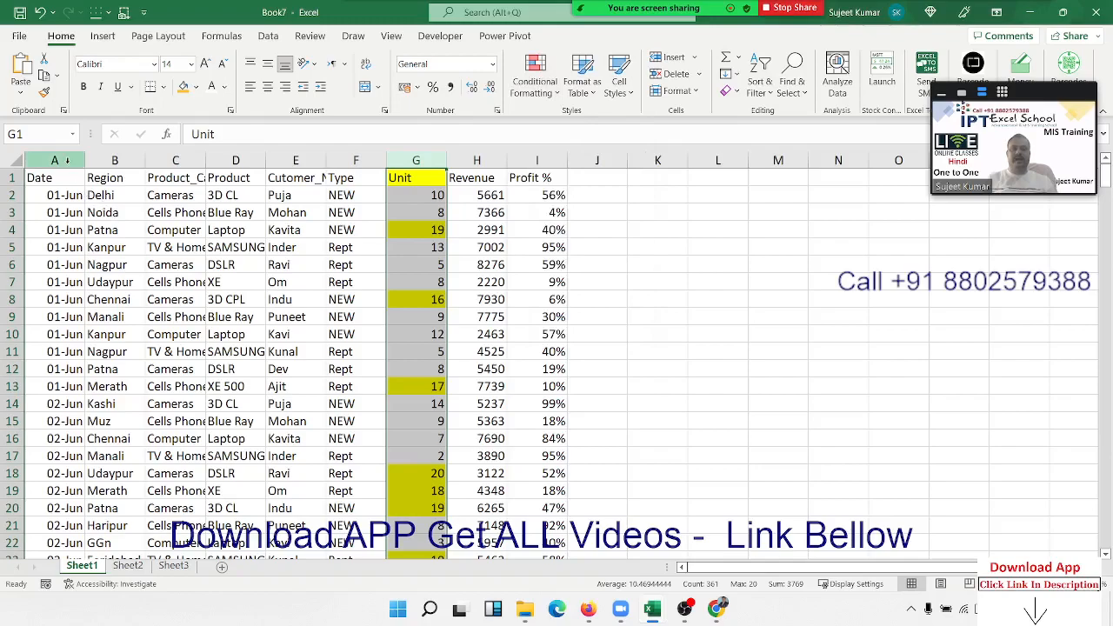
Step: Preview a Greater Than highlighting rule with 1-JUN on the Date column without applying it
click(66, 160)
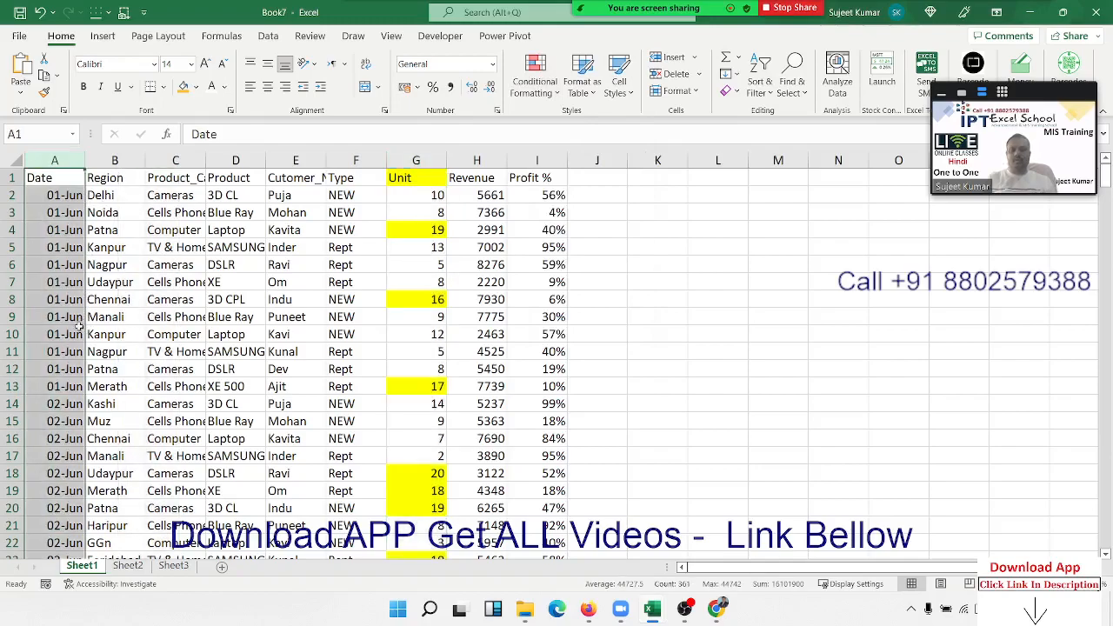
click(541, 100)
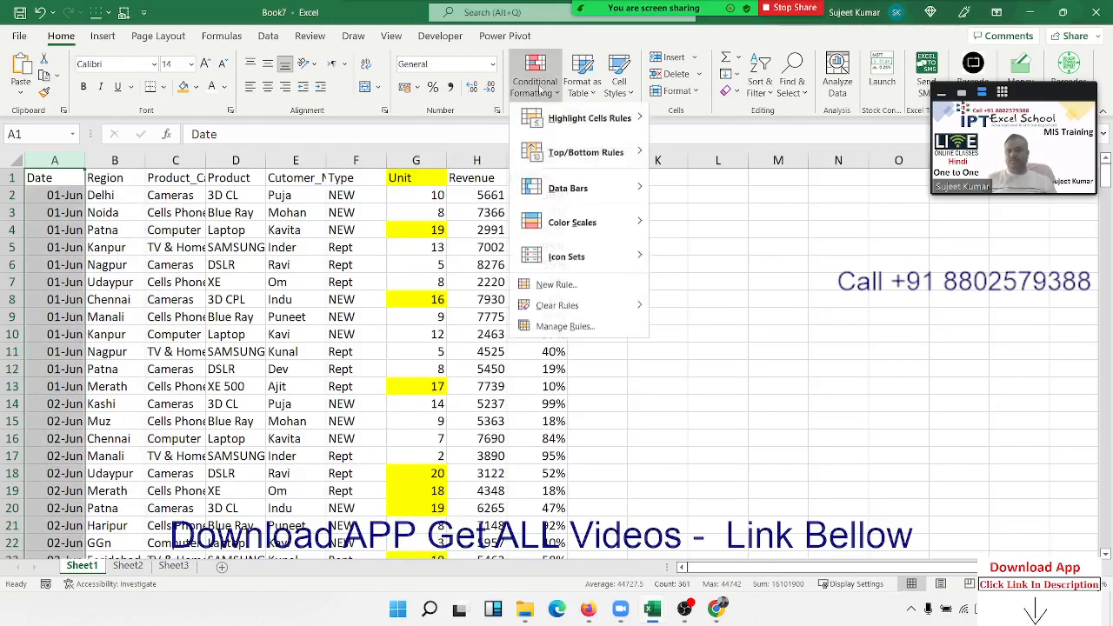
mouse_move(600, 123)
click(691, 124)
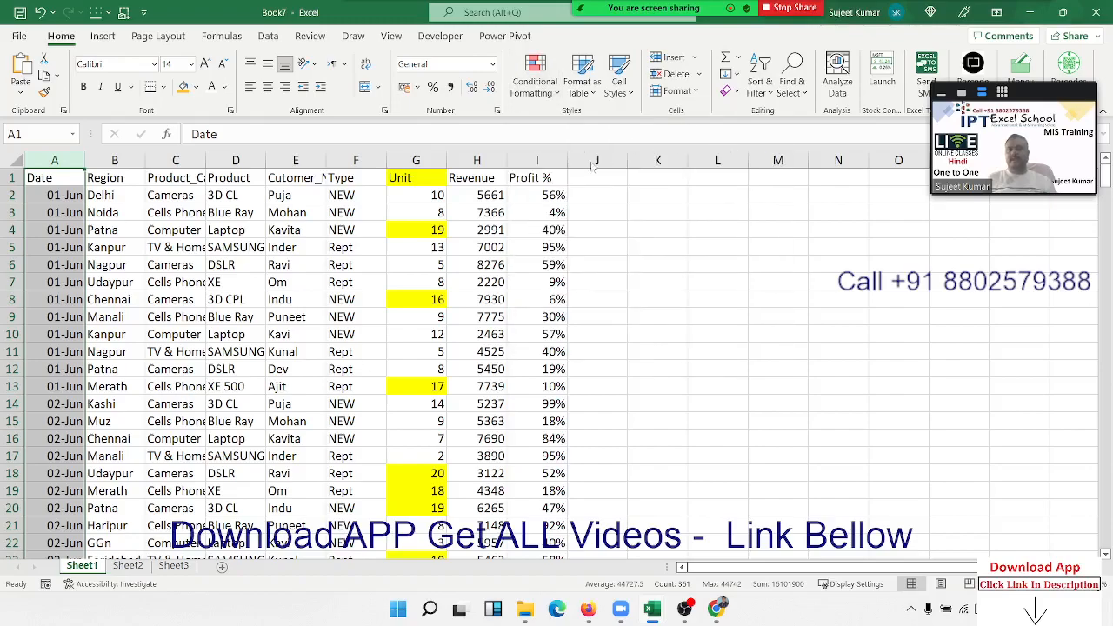
text(1 JUN)
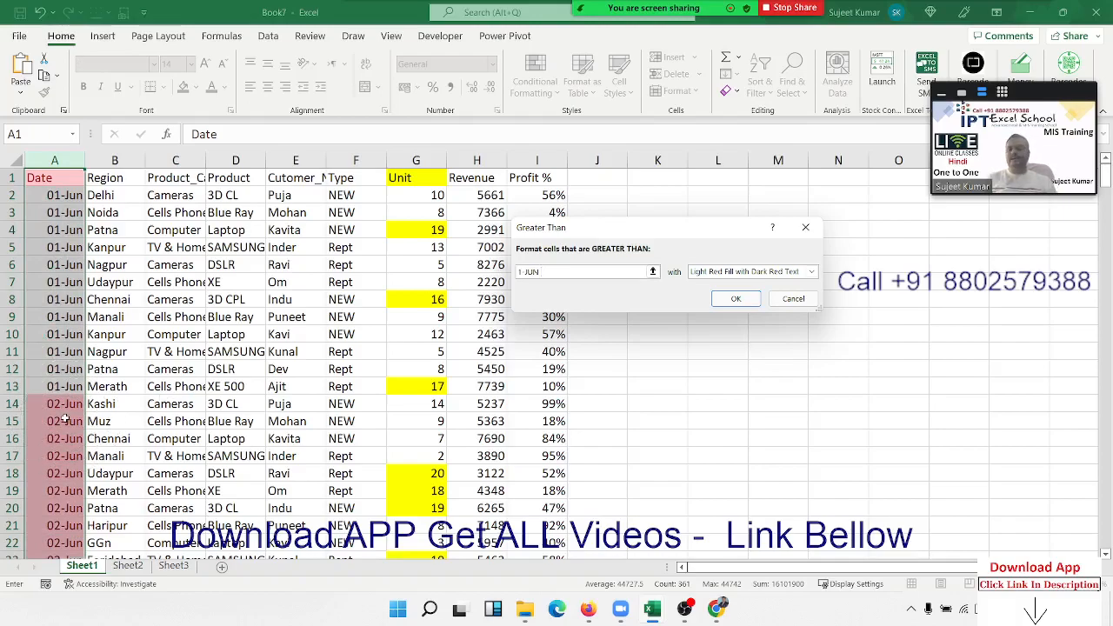
key(Escape)
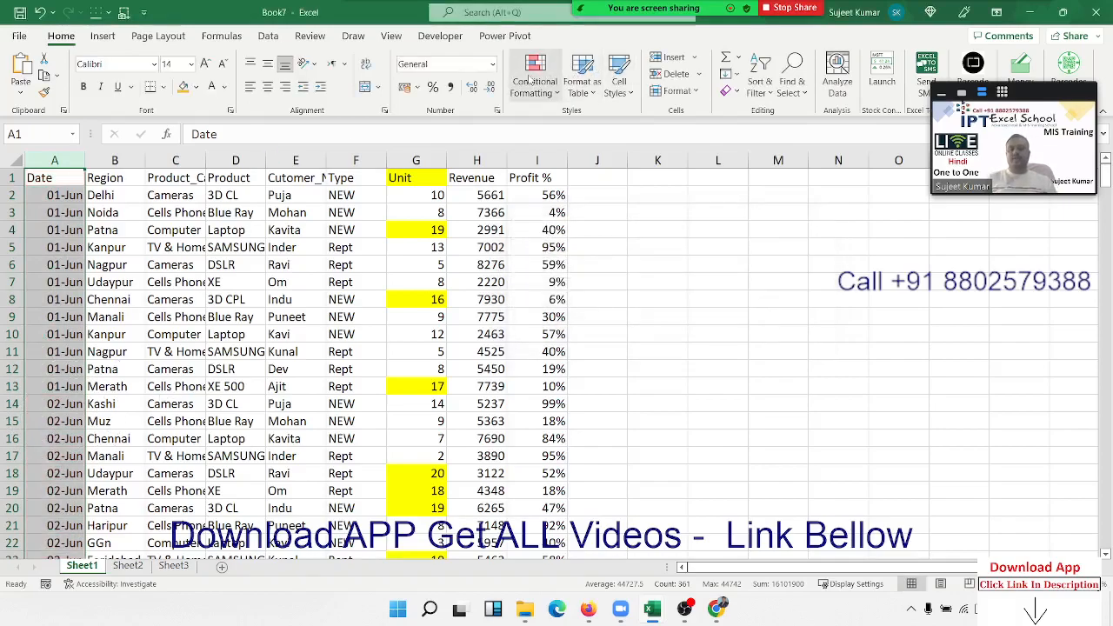
Step: Preview a Between highlighting rule from 1-JUN to 2-JUN on the Date column without applying it
click(541, 92)
mouse_move(609, 122)
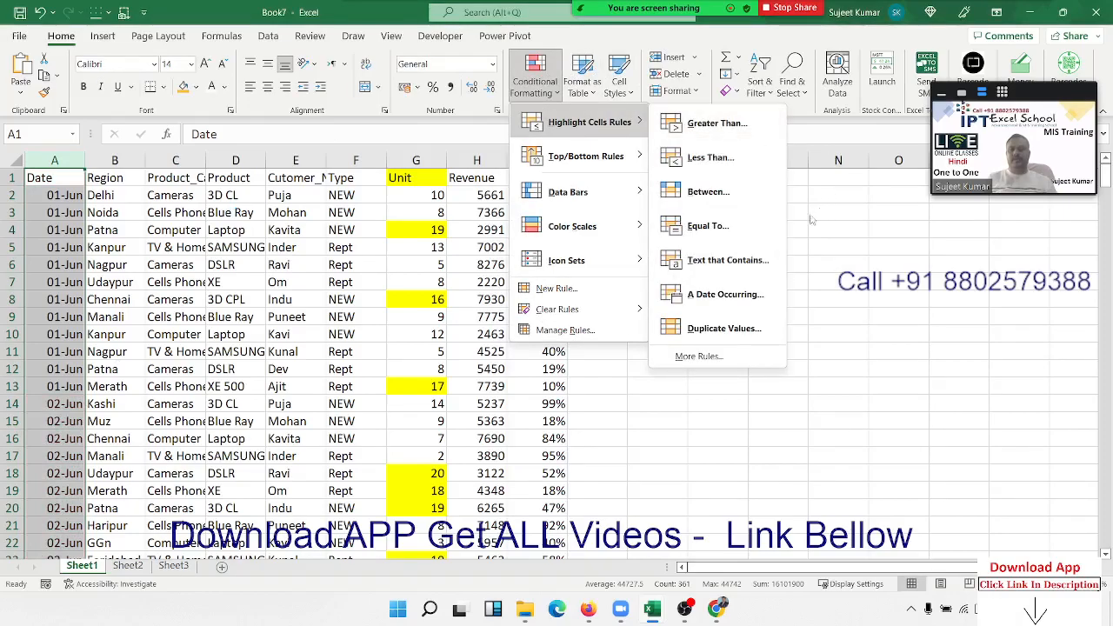
click(762, 195)
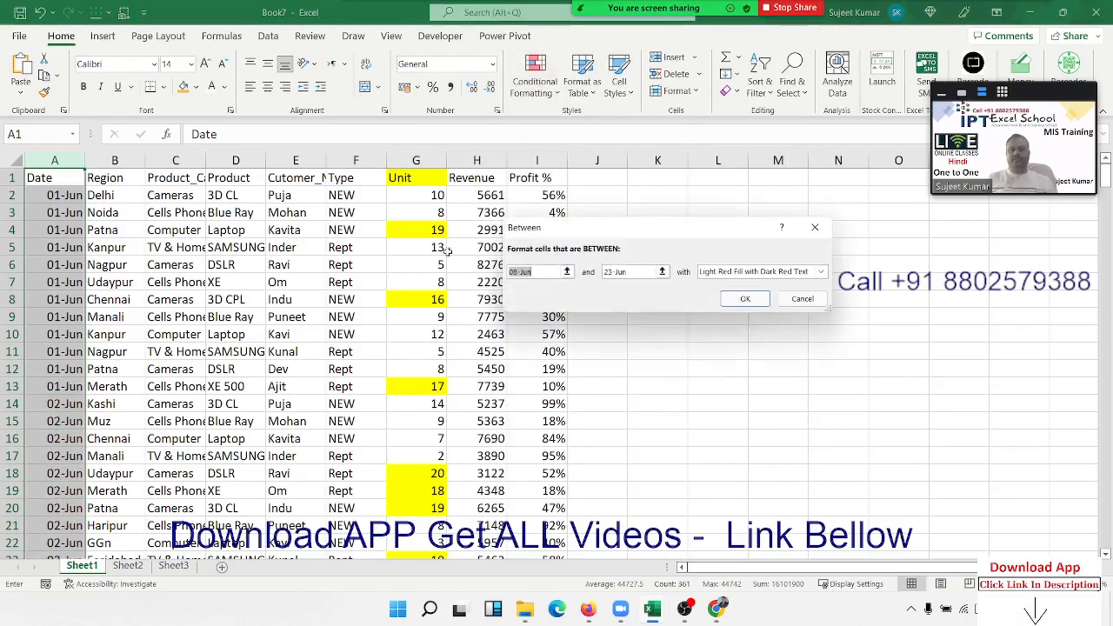
text(1 JUN)
key(Tab)
text(2 JUN)
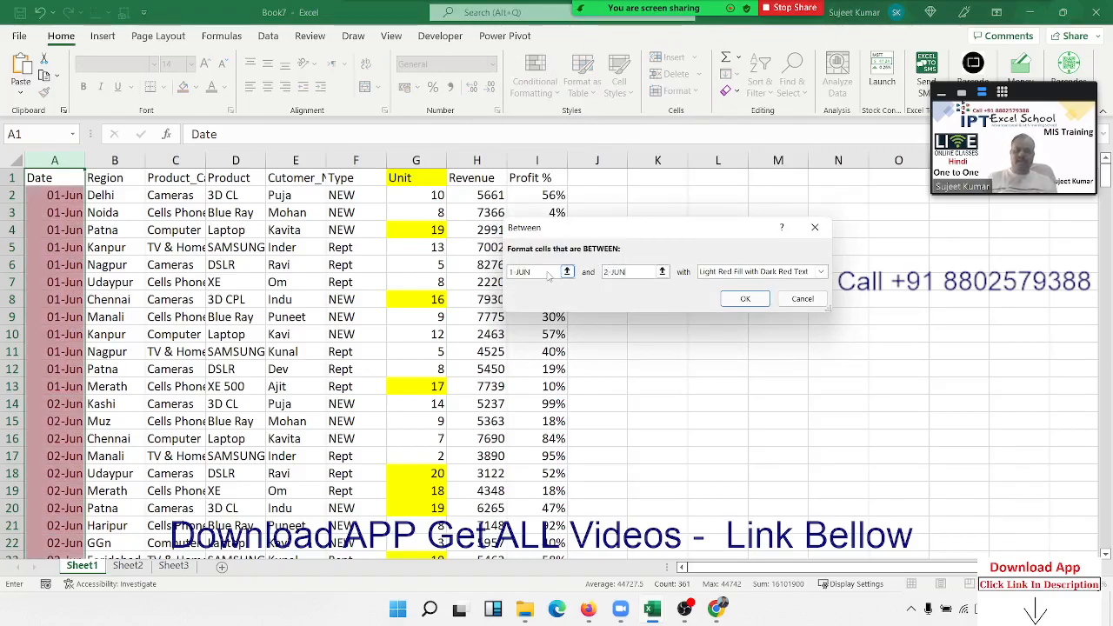
key(Escape)
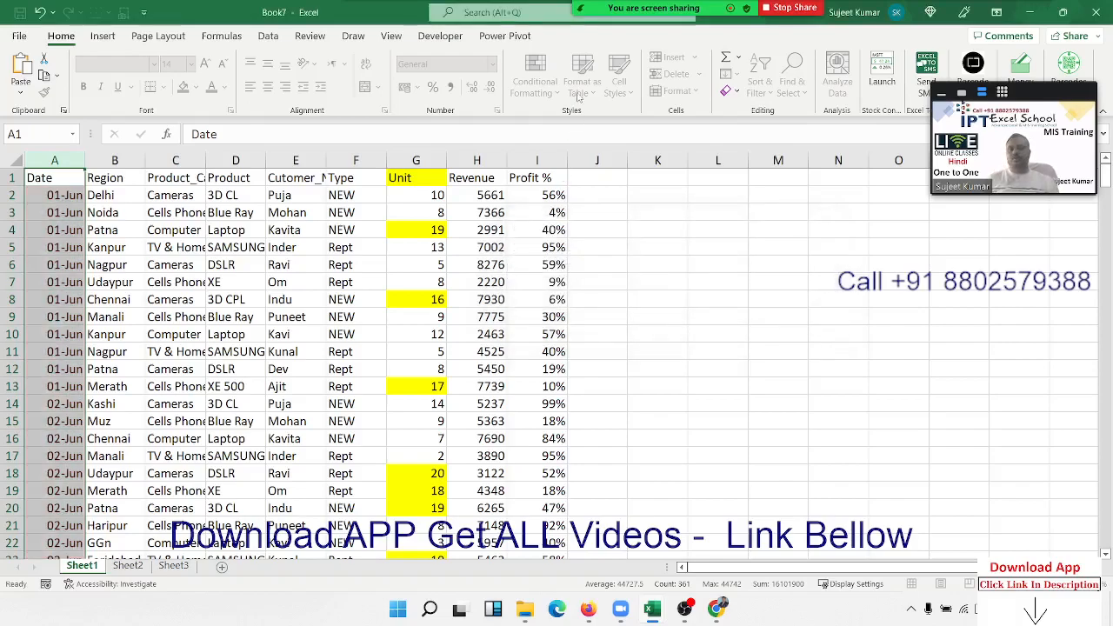
click(535, 79)
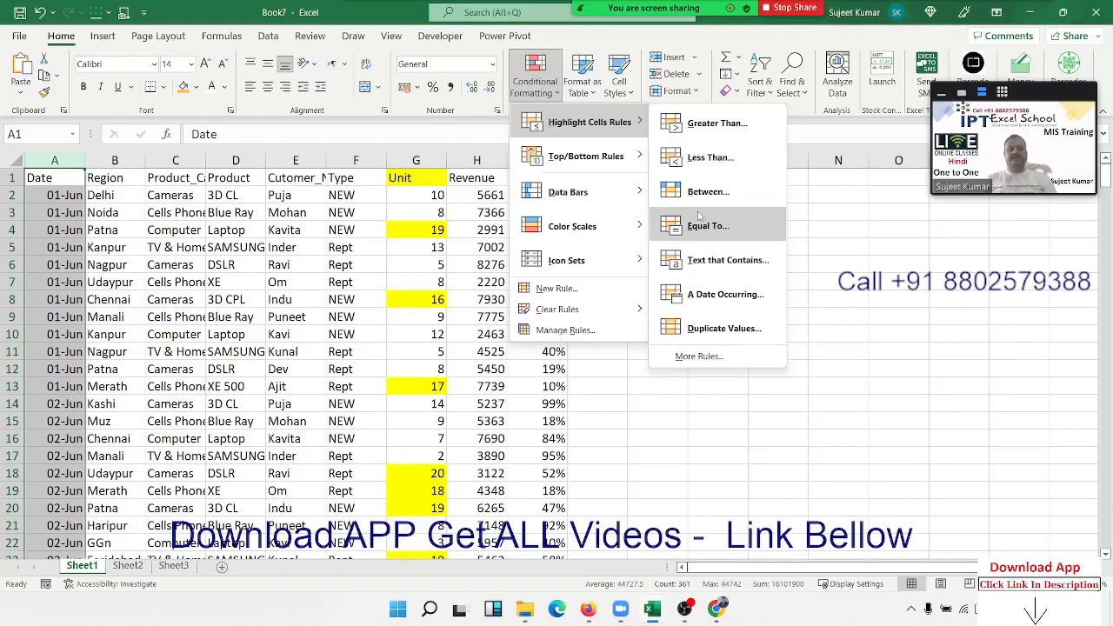
key(Escape)
key(Escape)
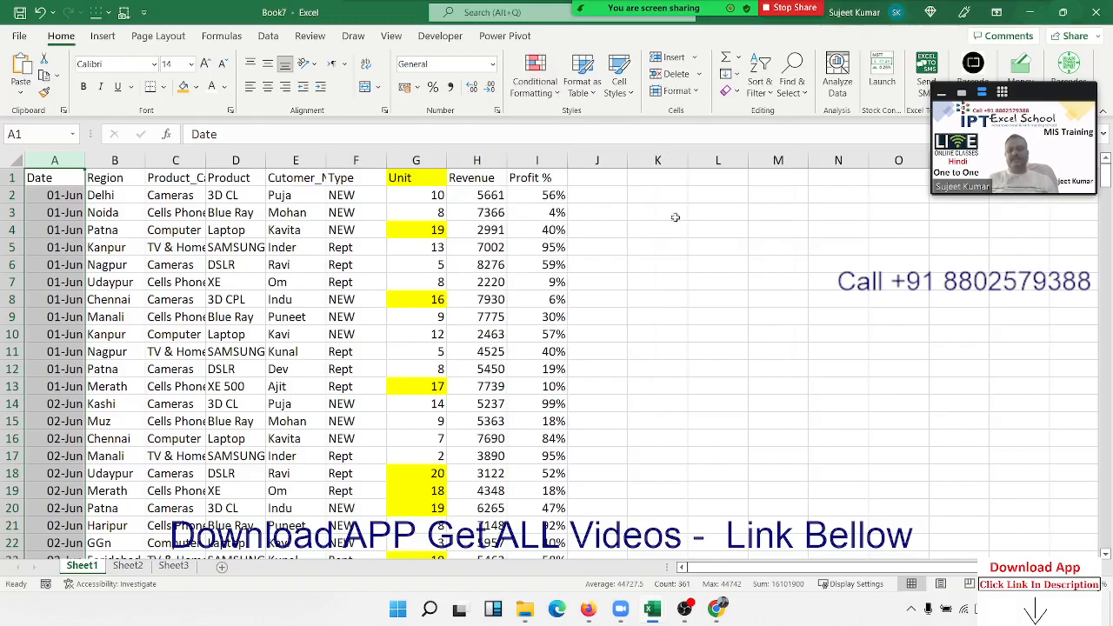
Step: Preview an Equal To highlighting rule with the value 12 on the Unit column without applying it
click(430, 160)
click(535, 80)
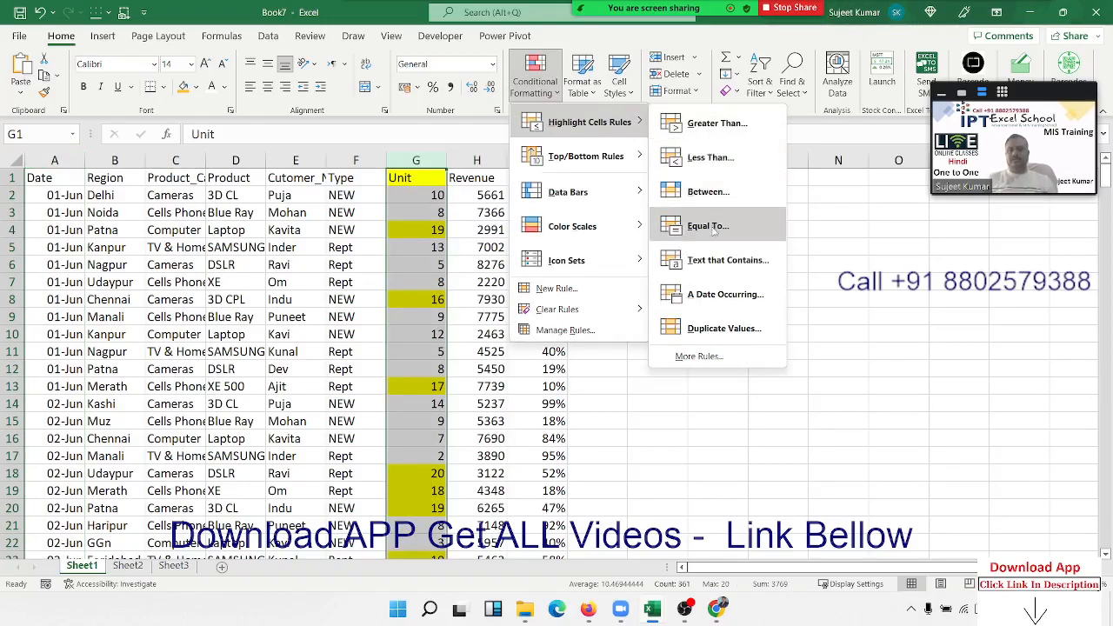
click(713, 228)
text(12)
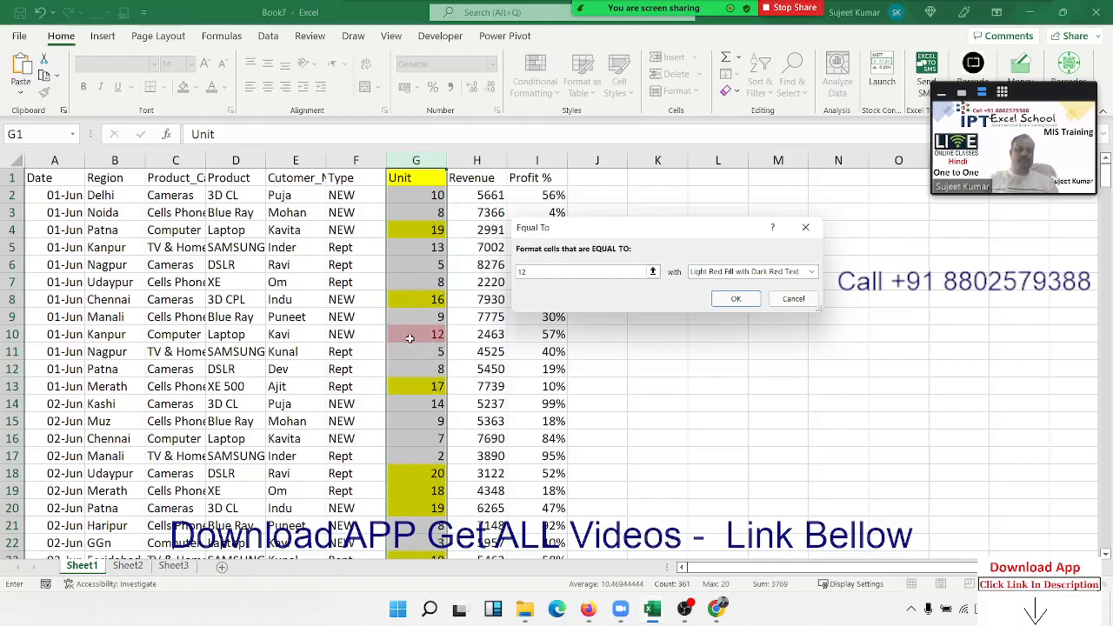
key(Escape)
Step: Preview an Equal To highlighting rule on the customer name column with a customer's first name, without applying it
click(298, 282)
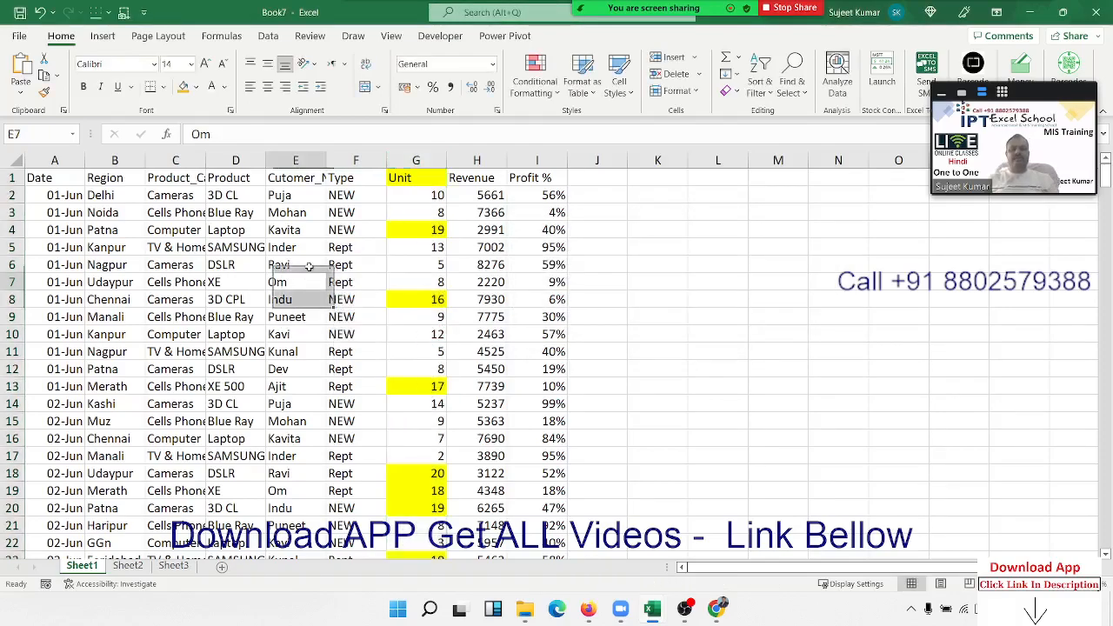
click(297, 160)
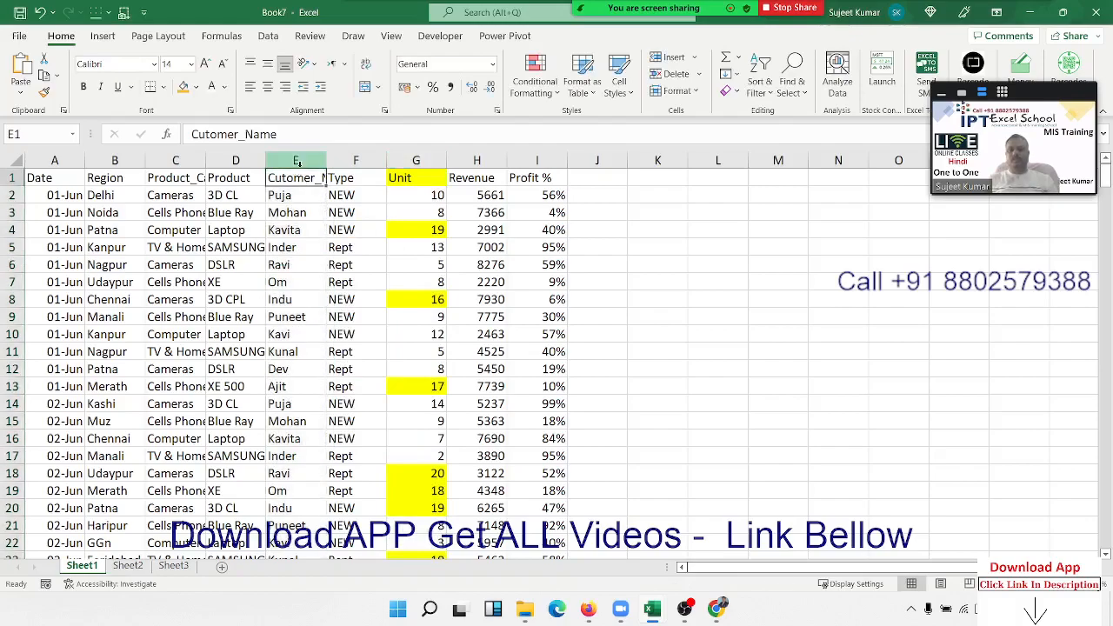
click(297, 160)
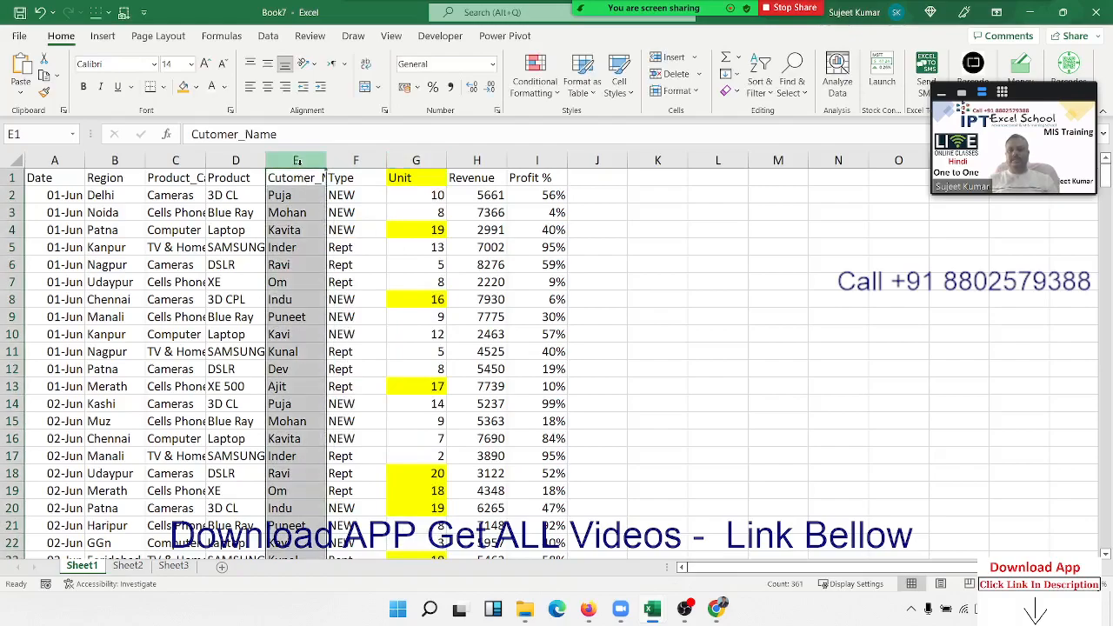
click(534, 80)
mouse_move(577, 120)
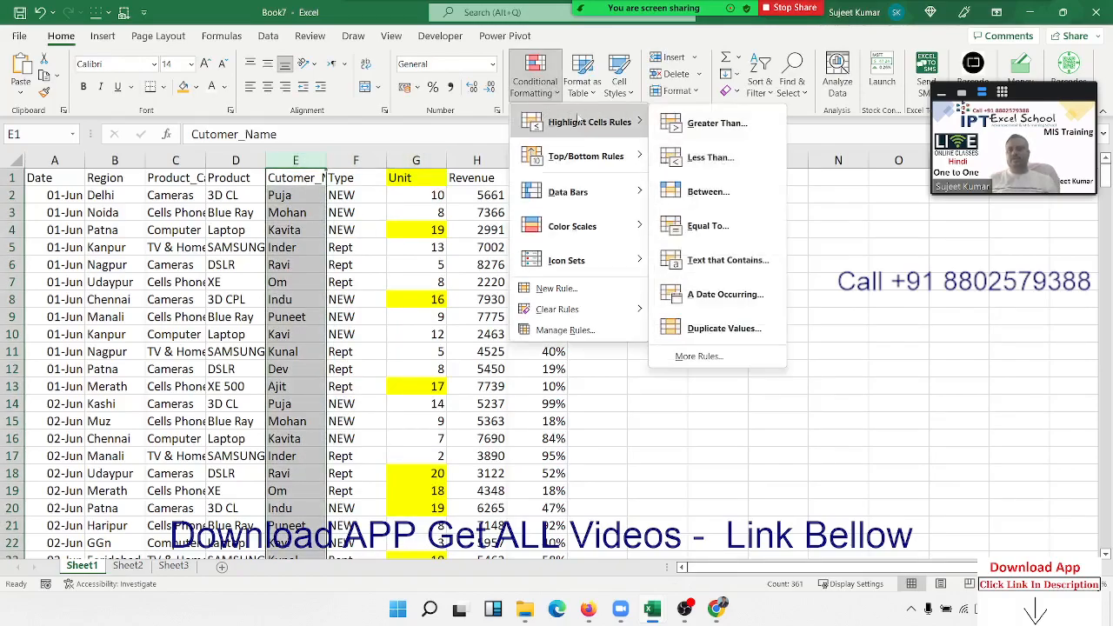
click(702, 225)
text(on)
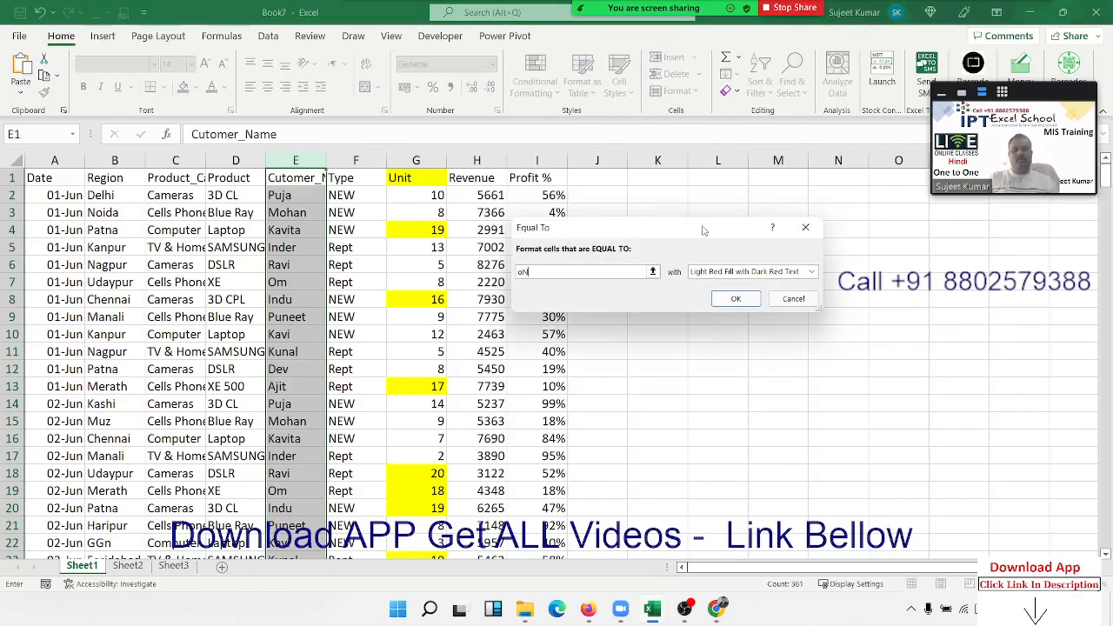
text(m)
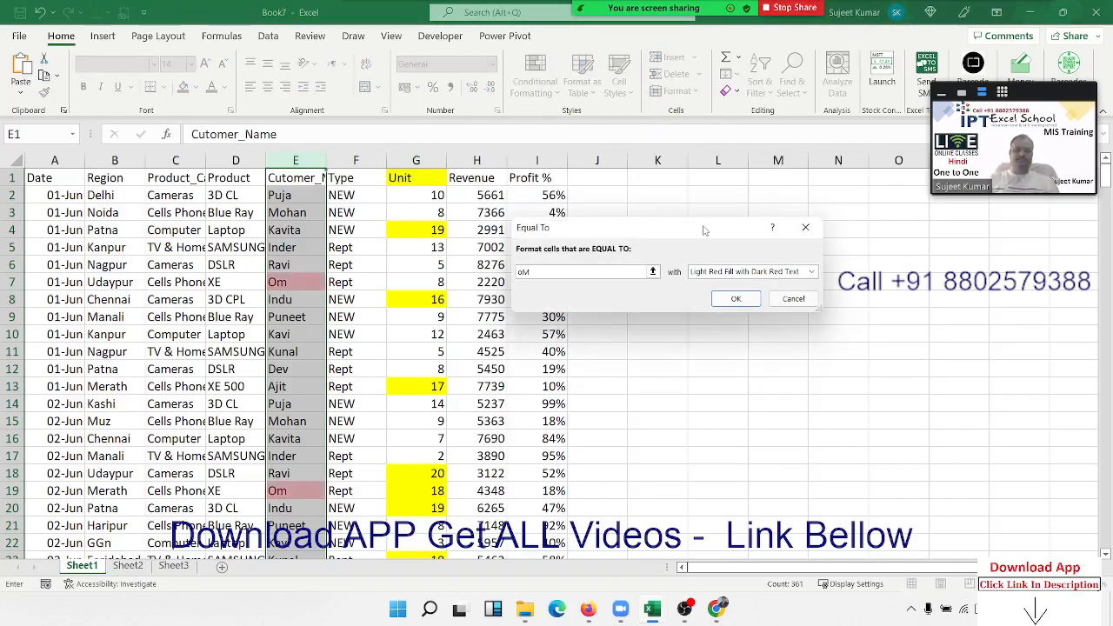
click(810, 271)
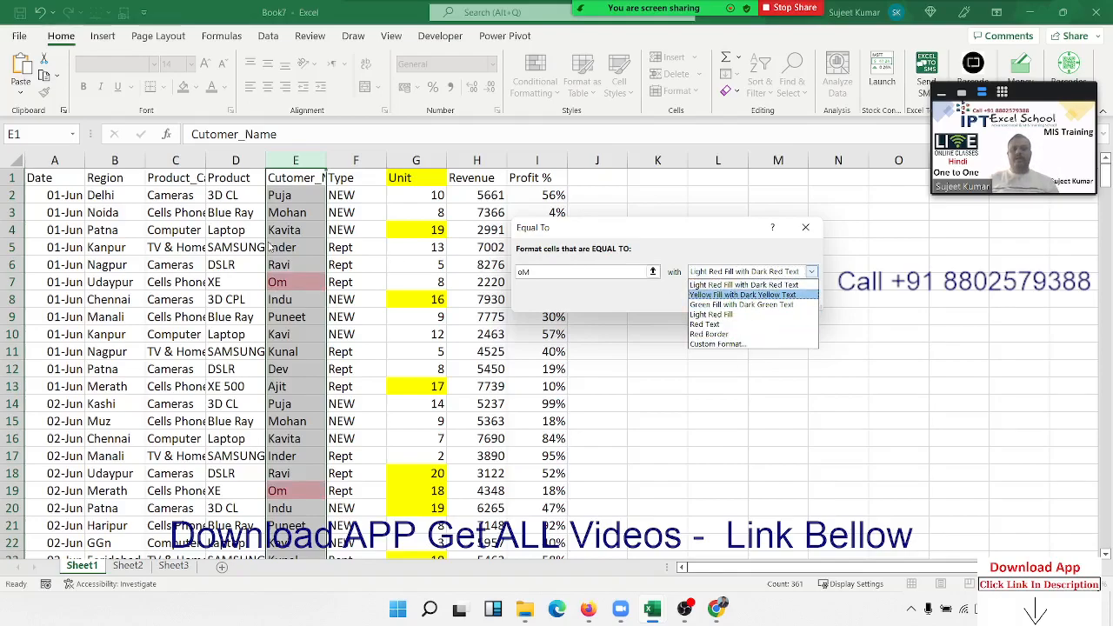
click(483, 253)
key(Escape)
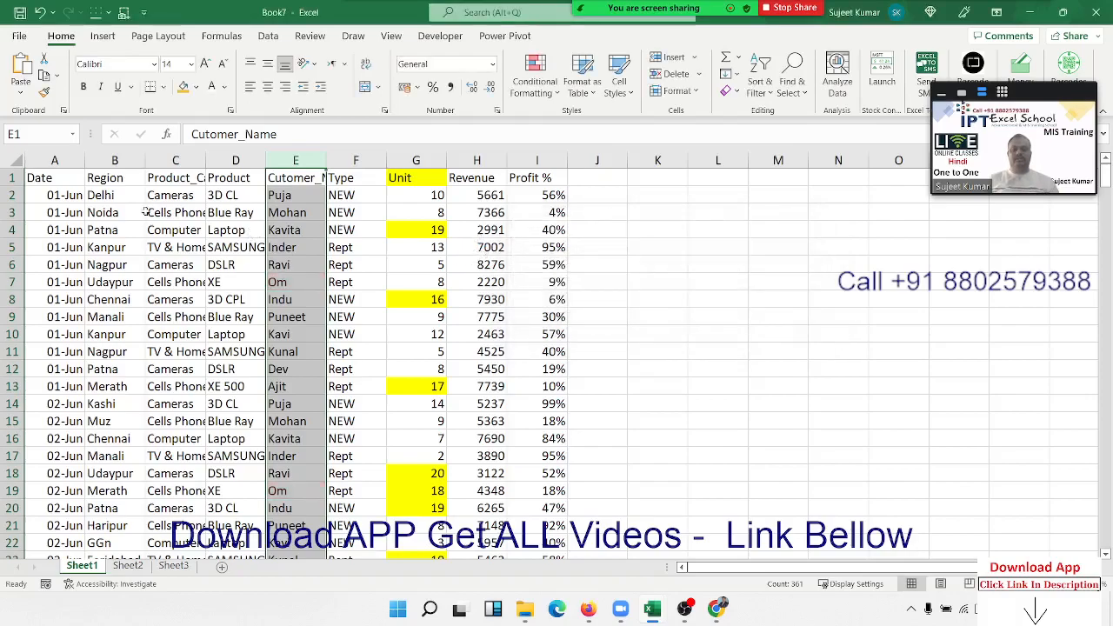
Step: Preview an Equal To highlighting rule with 2-JUN on the Date column without applying it
click(57, 160)
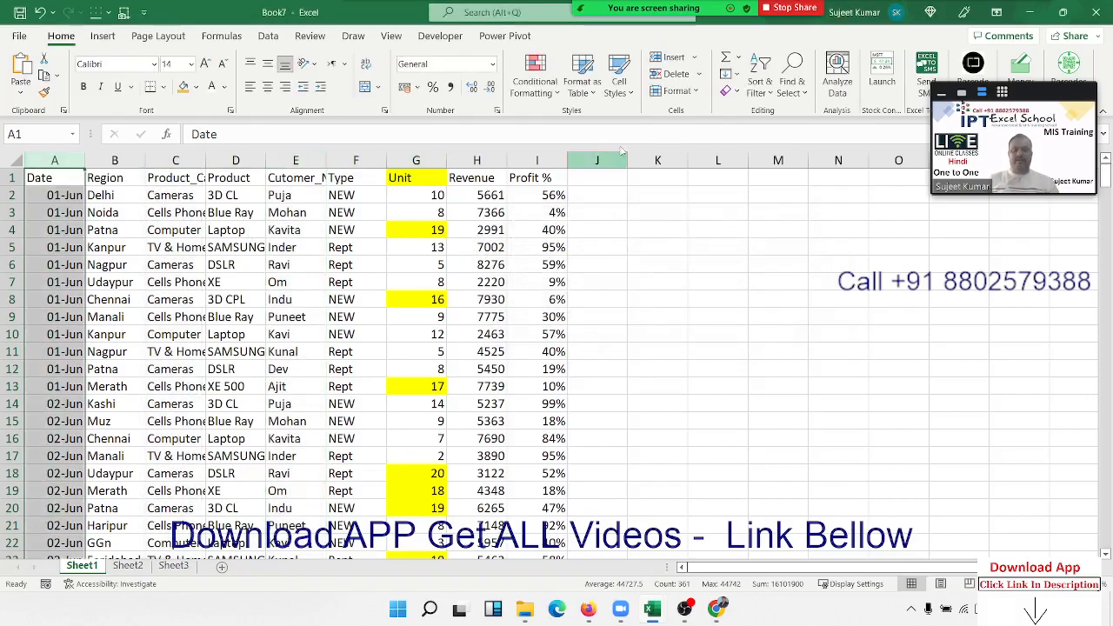
click(535, 76)
mouse_move(550, 126)
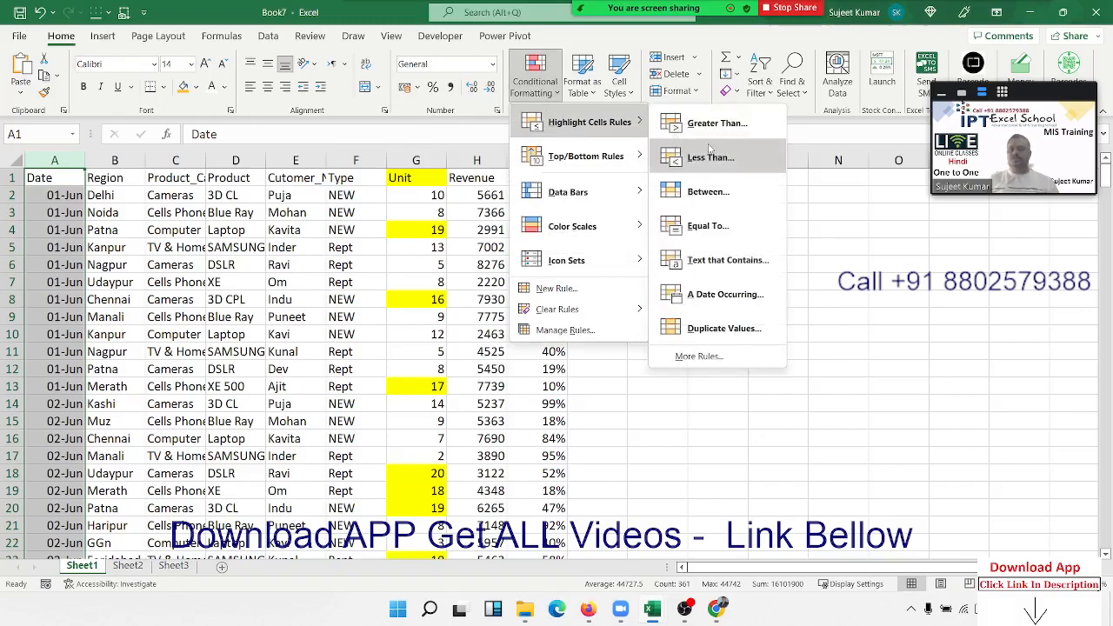
click(727, 226)
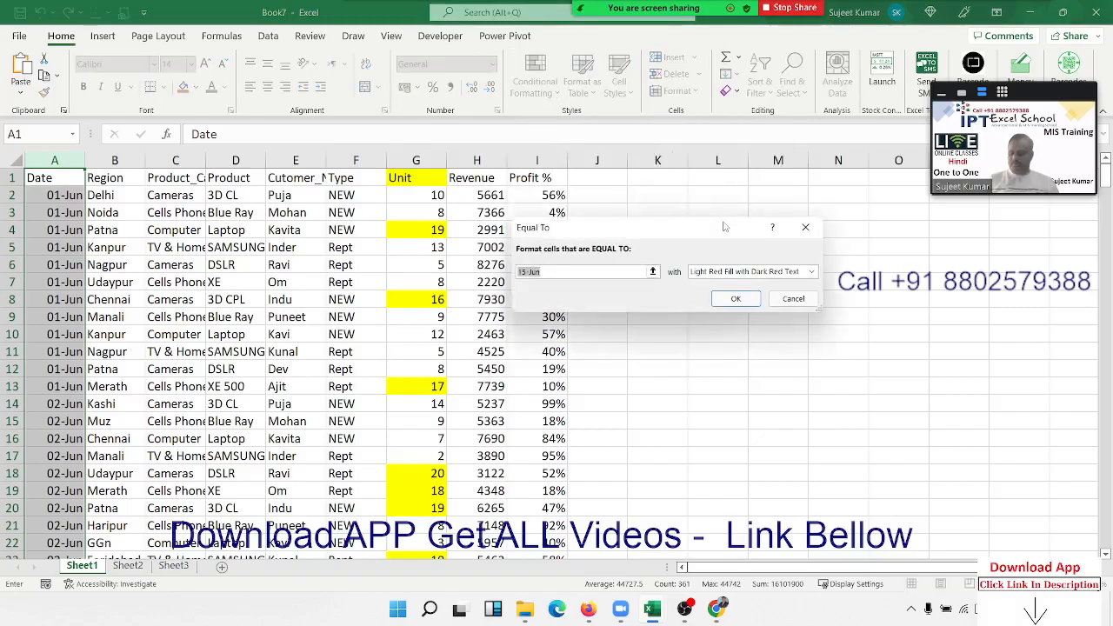
text(z)
text(-JUN)
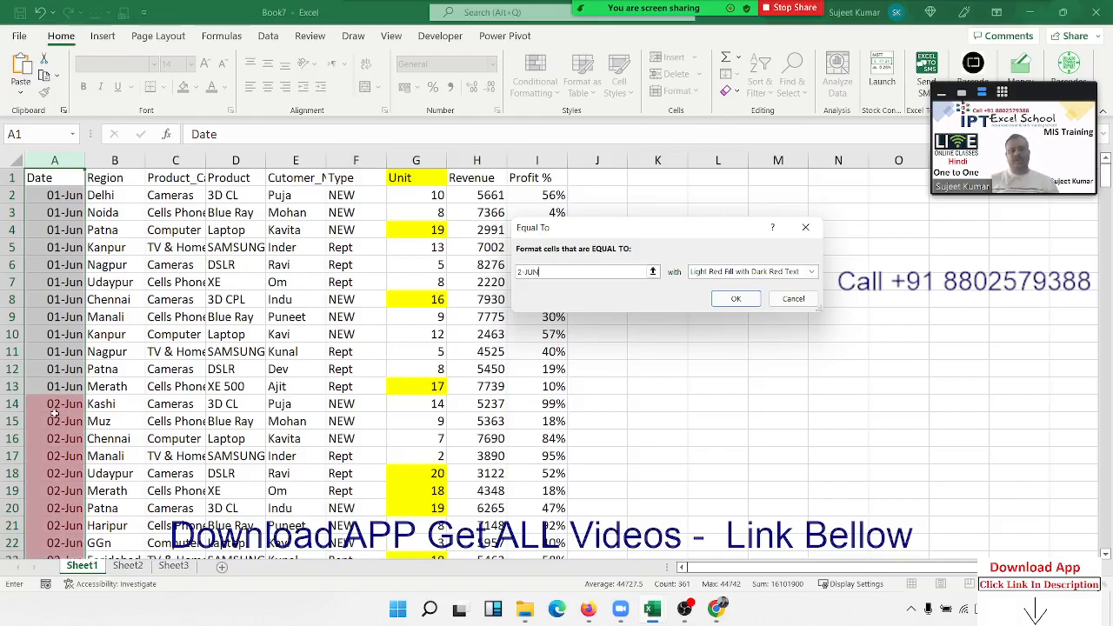
click(701, 272)
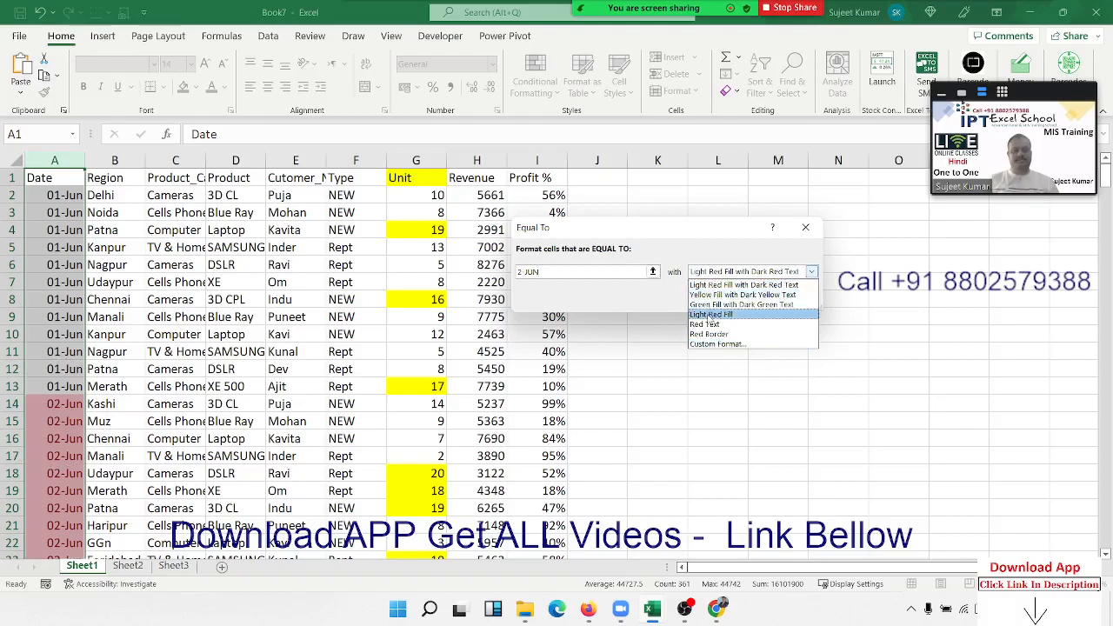
click(702, 318)
key(Escape)
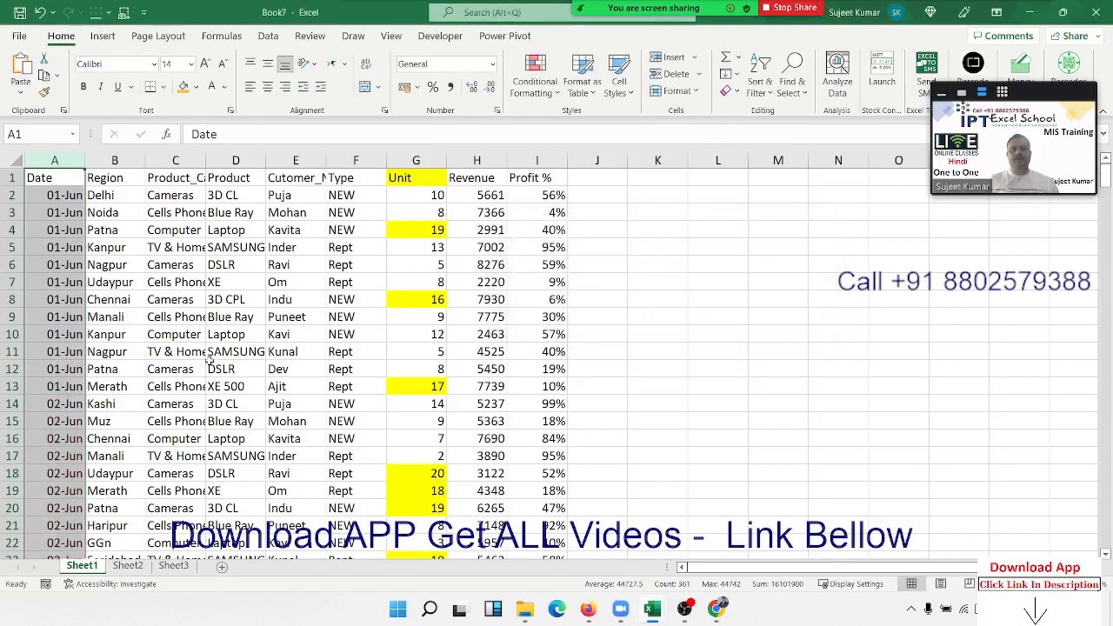
Step: Compare the text of the 3D product entries in cells D2 and D8 of the Product column
click(252, 212)
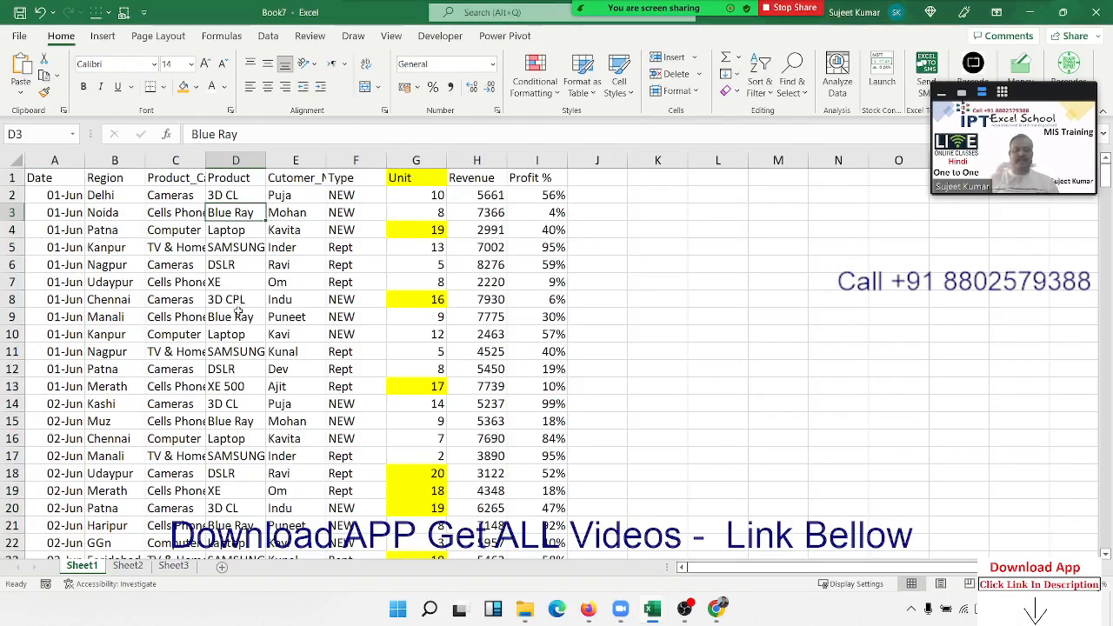
click(230, 196)
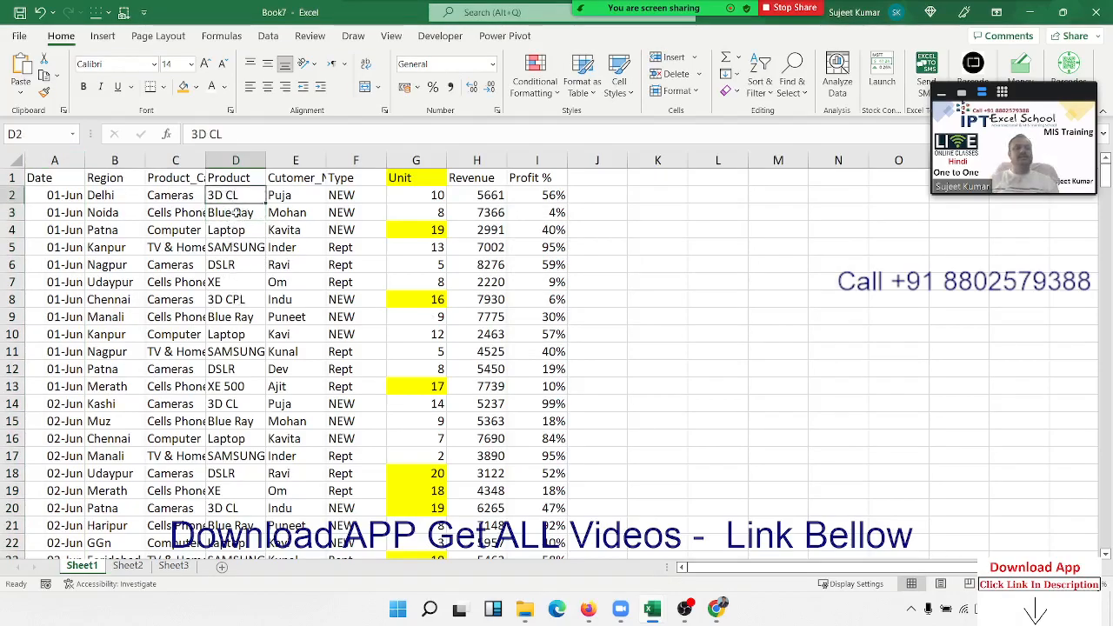
double_click(230, 299)
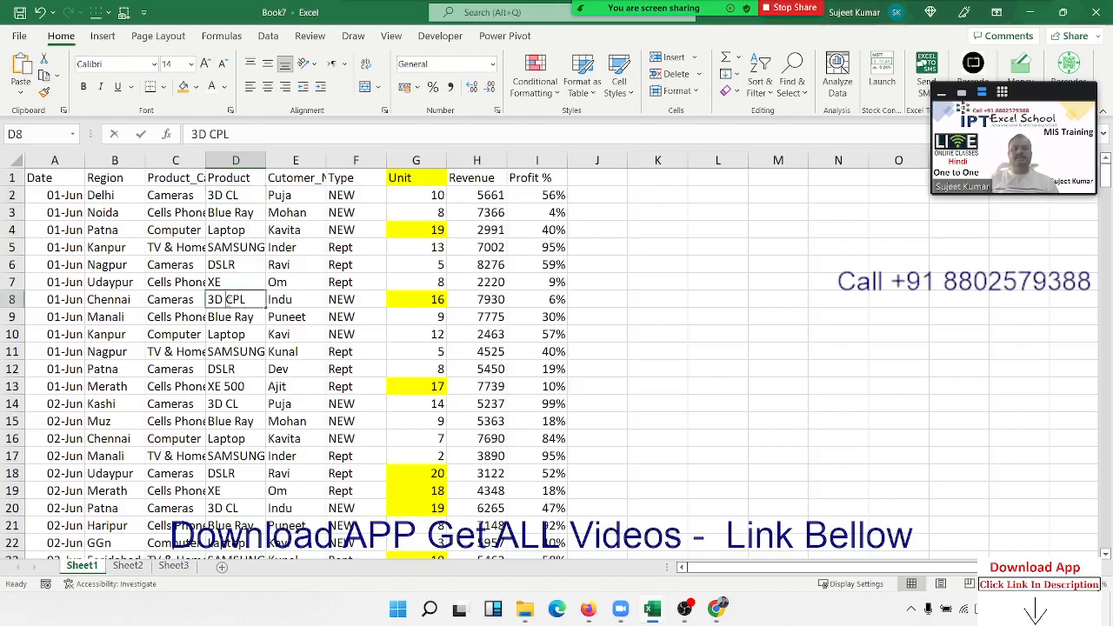
double_click(228, 299)
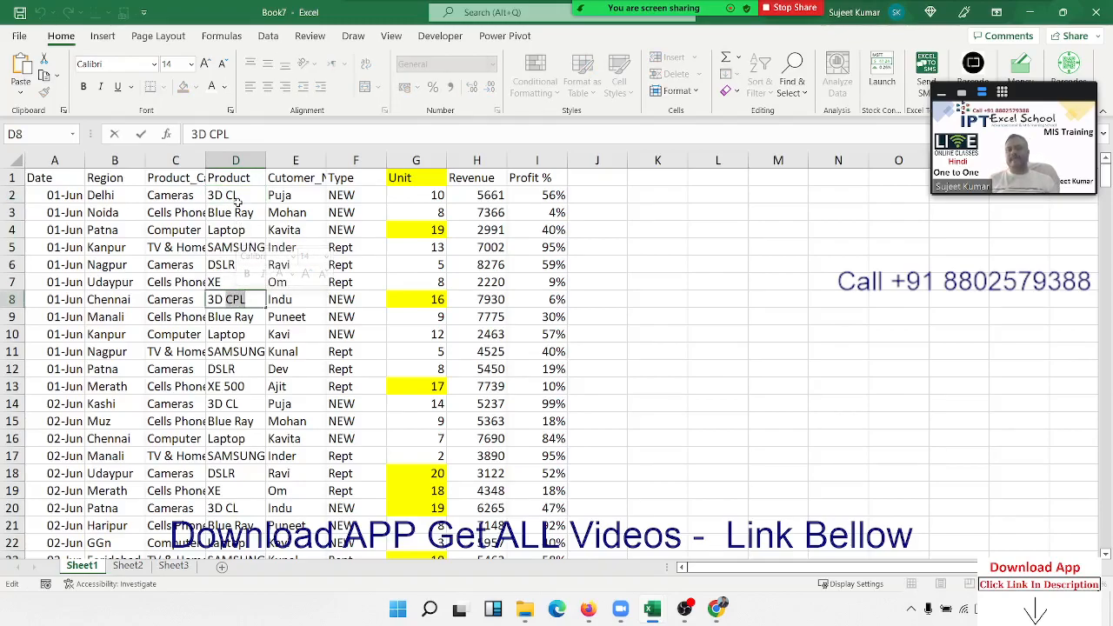
key(Escape)
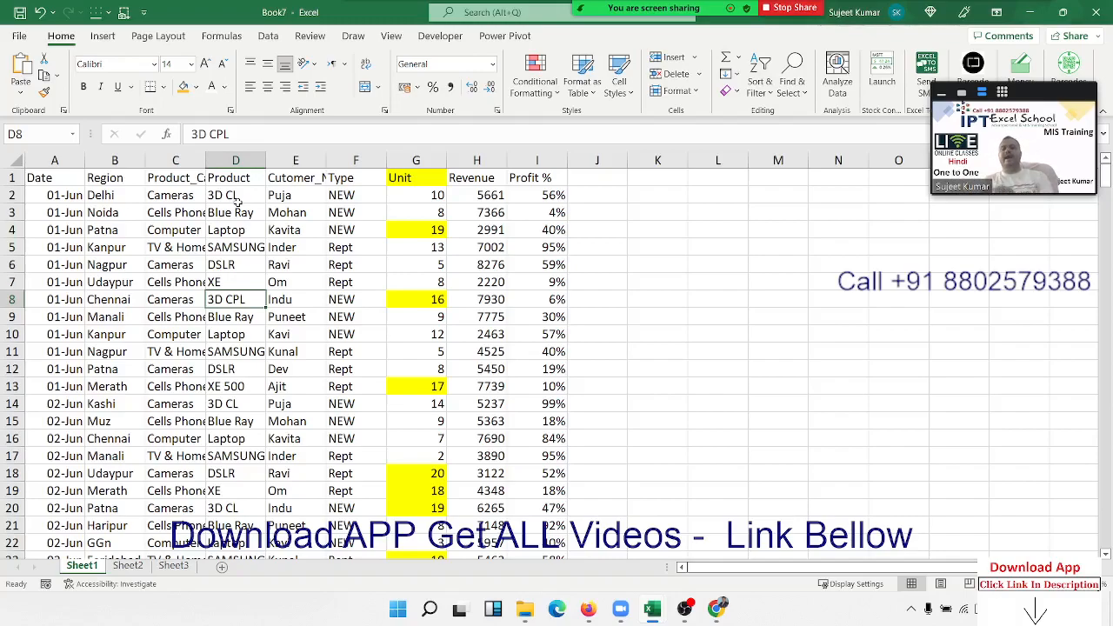
double_click(225, 198)
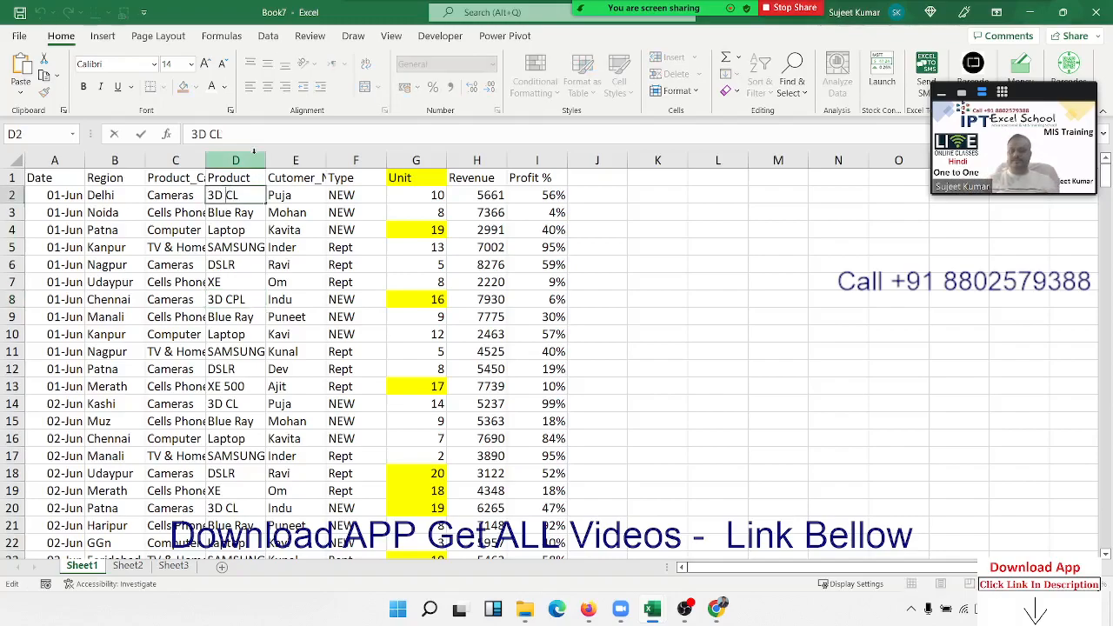
Step: Preview a Text That Contains highlighting rule on the Product column with the texts 3 and 500, without applying it
click(249, 160)
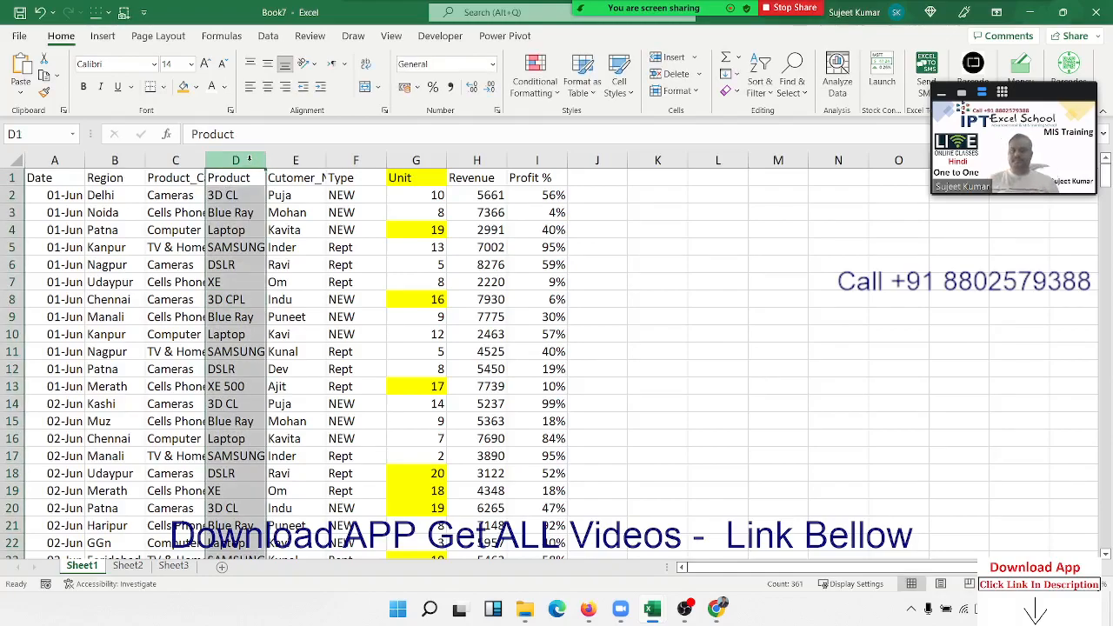
click(537, 94)
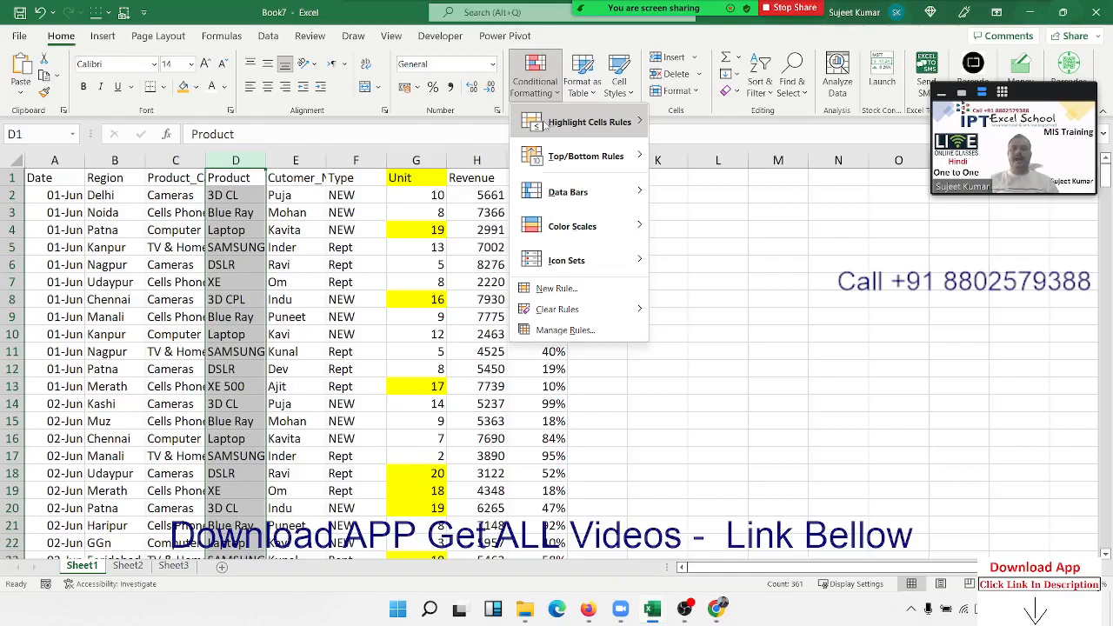
mouse_move(548, 124)
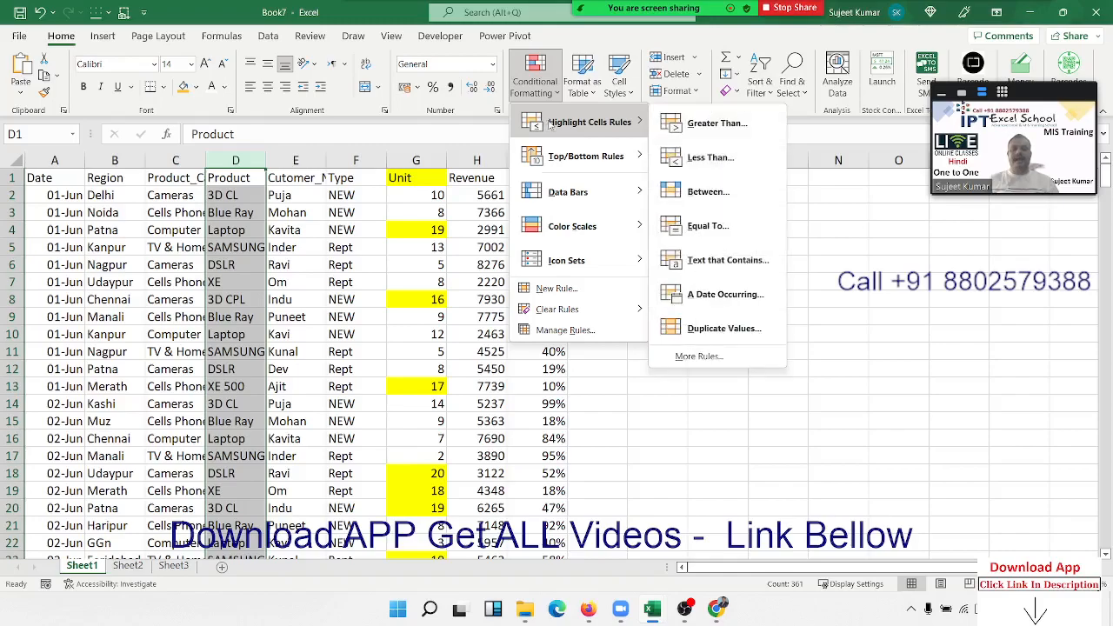
click(712, 261)
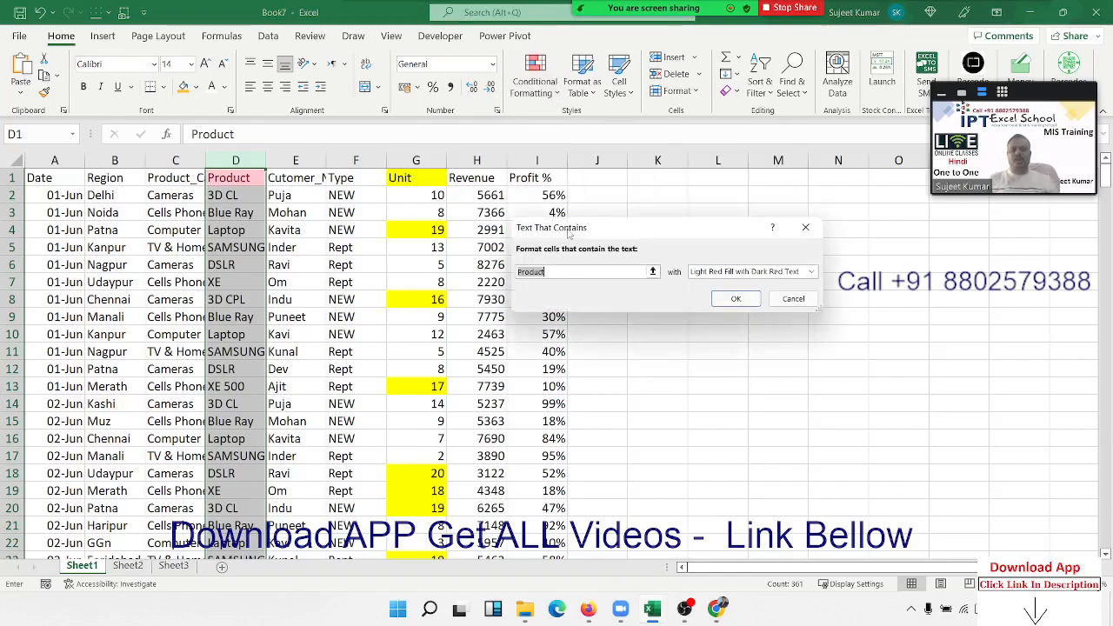
text(3)
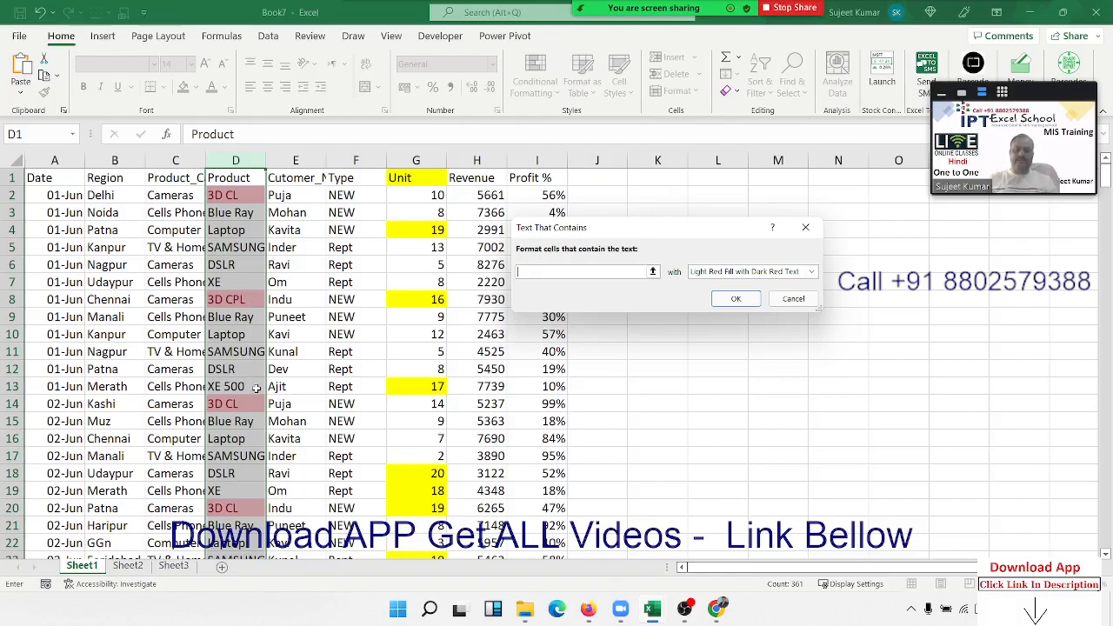
text(500)
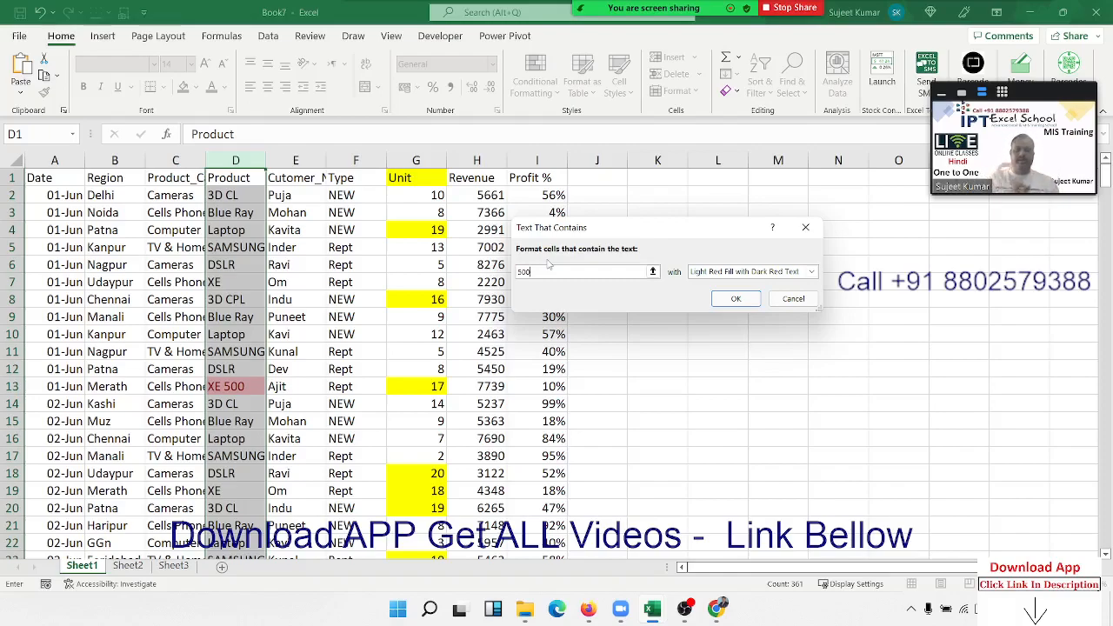
drag(558, 271, 476, 271)
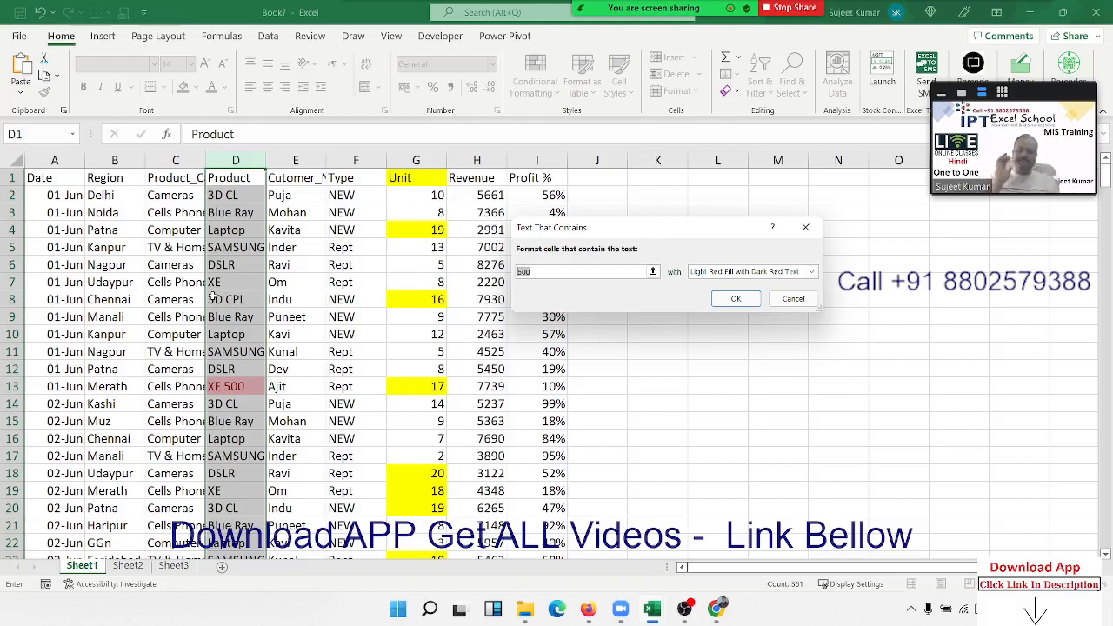
key(Escape)
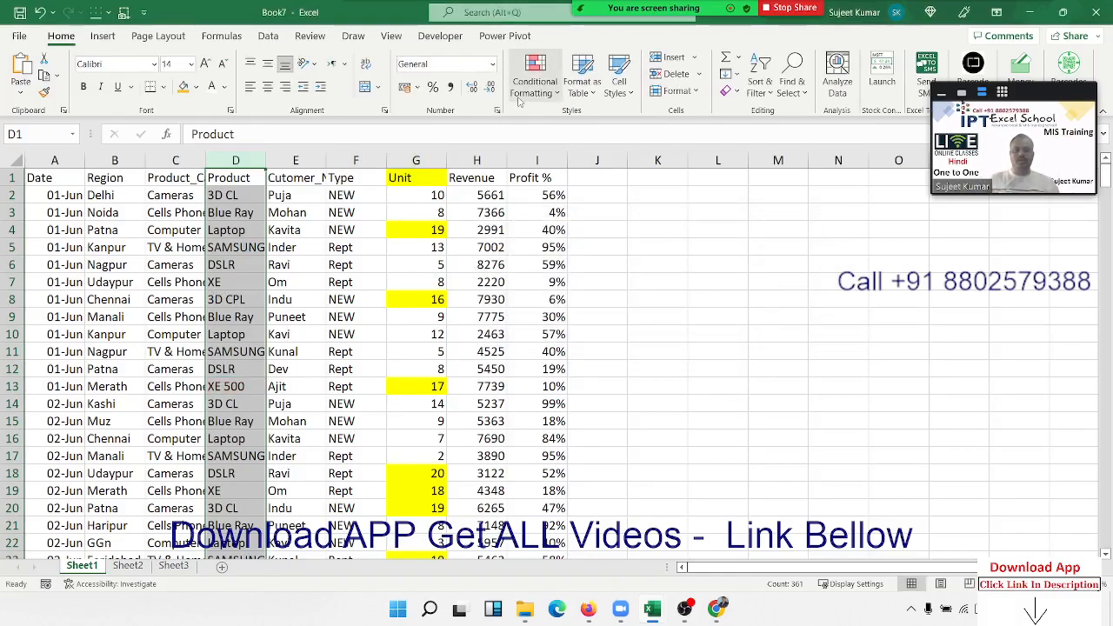
Step: Open the Highlight Cells Rules choices for the Product column
click(535, 74)
mouse_move(535, 121)
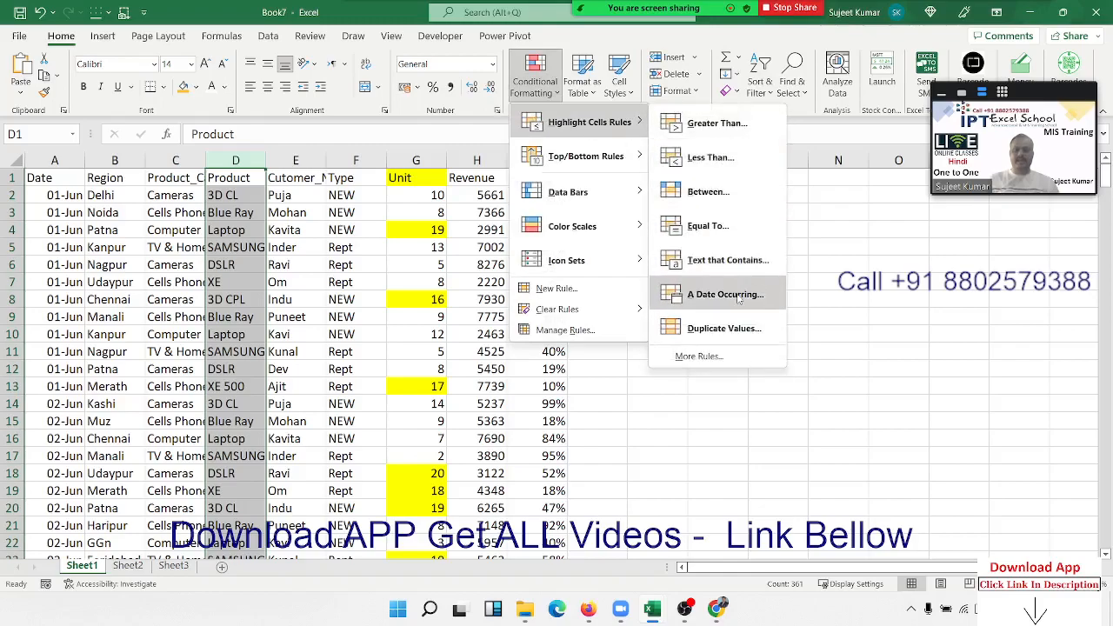